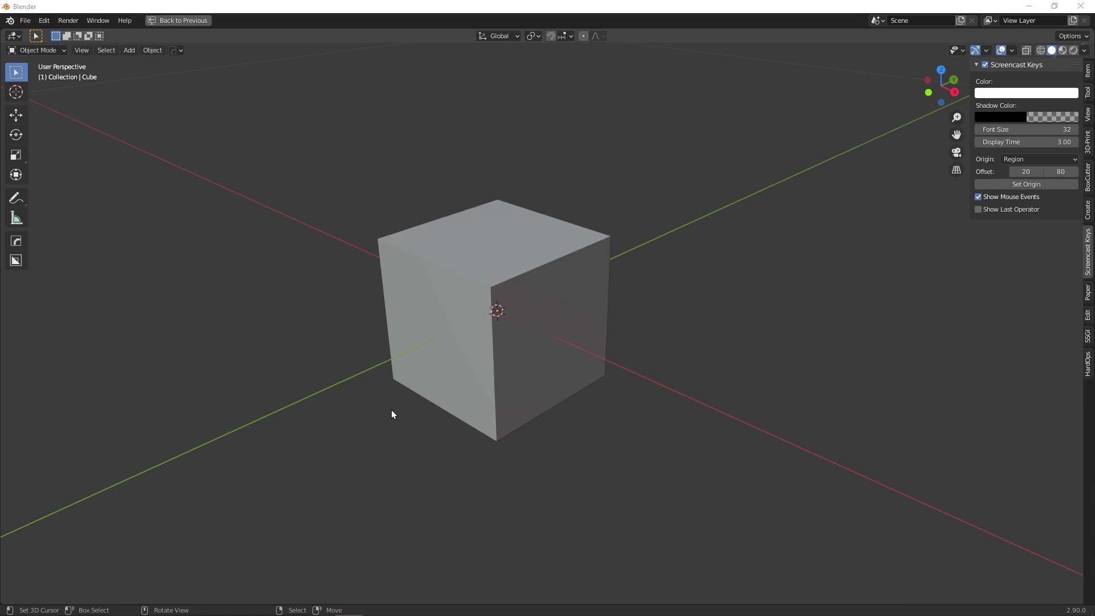
Step: Select the cube's right-hand face in Edit Mode, try moving it, then cancel the move
right_click(502, 356)
key(Tab)
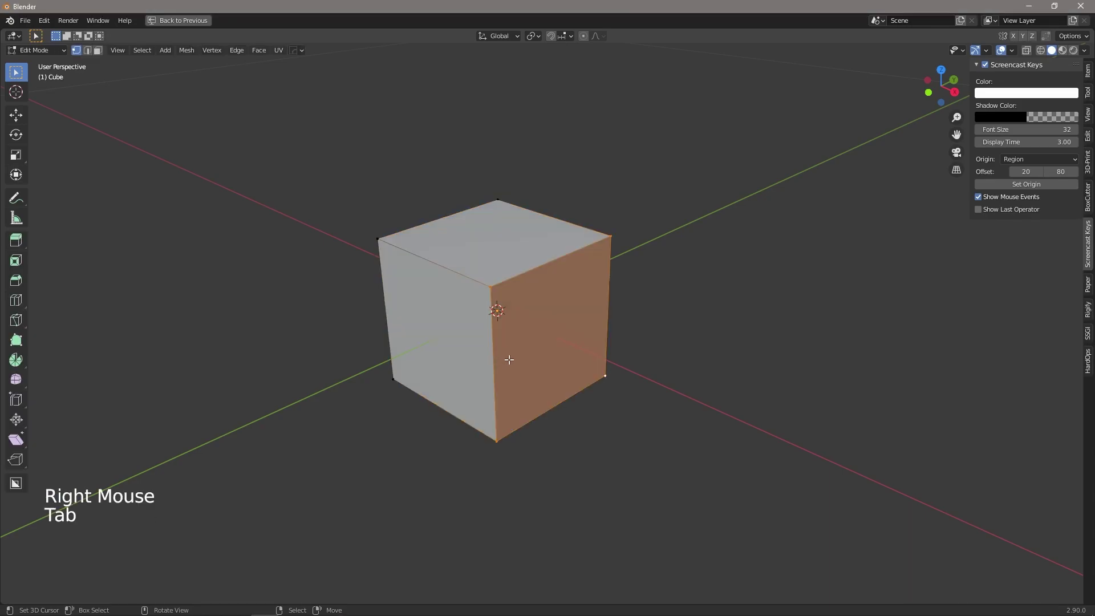
middle_drag(509, 358, 541, 358)
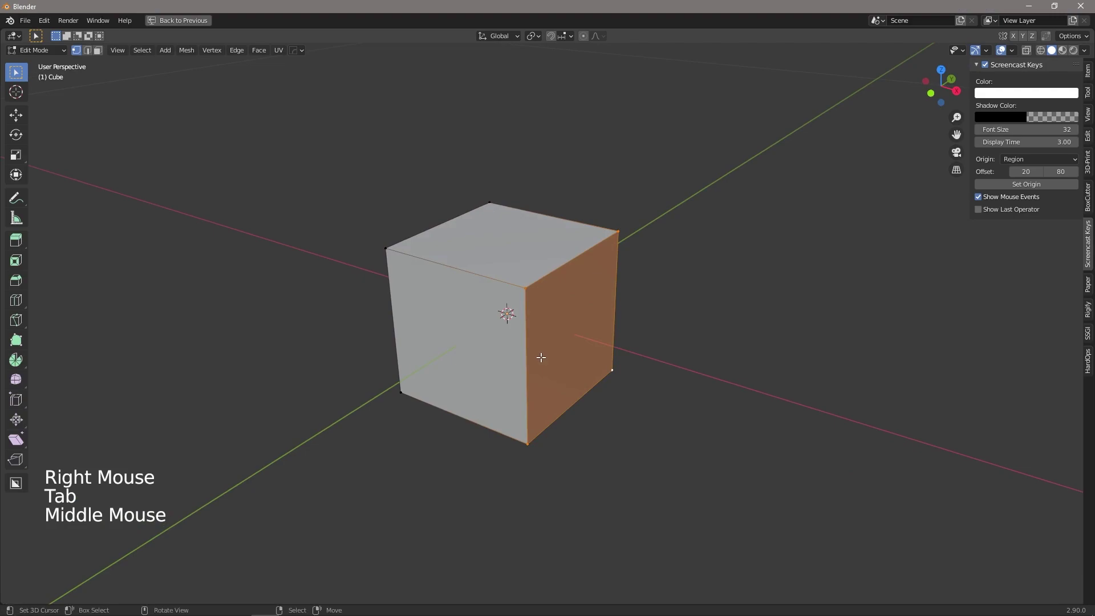
key(g)
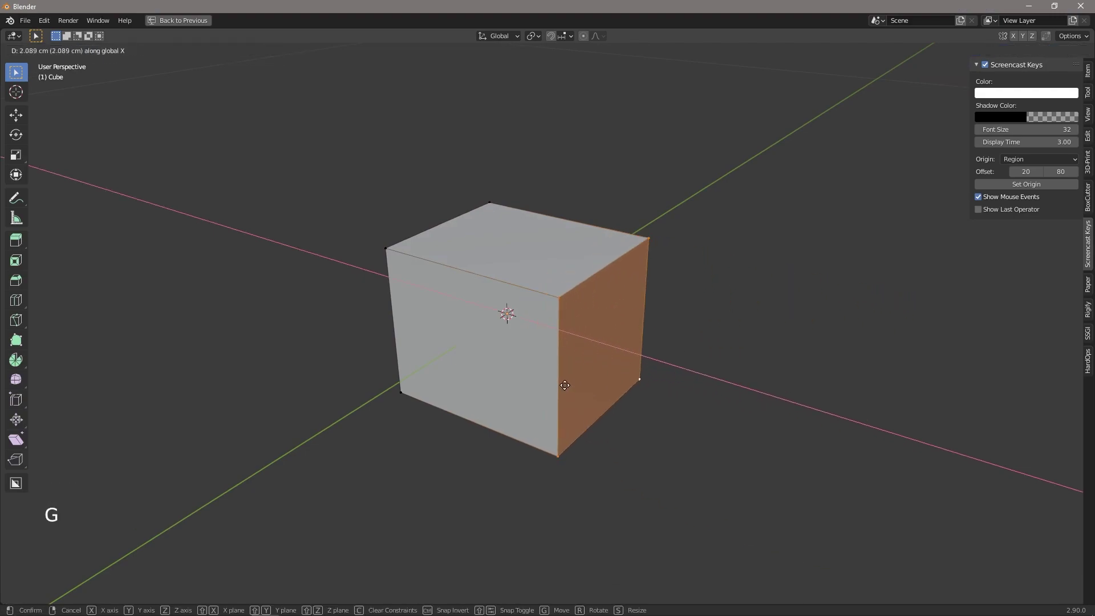
right_click(653, 405)
key(Tab)
middle_drag(653, 406, 652, 385)
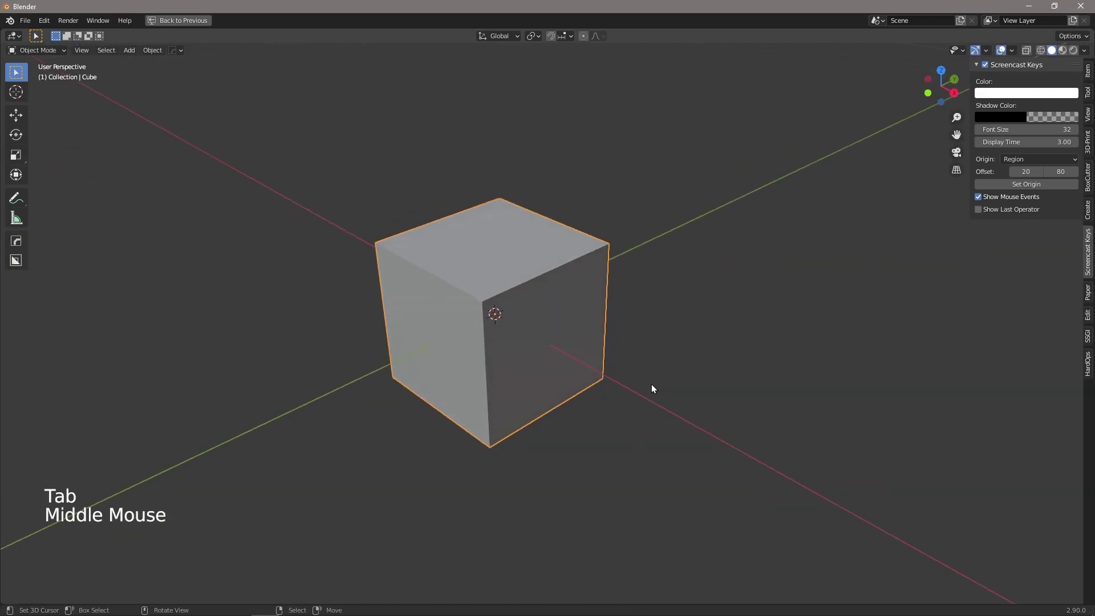
Step: Rotate the cube to an angle and move its face along the local X axis
key(r)
click(675, 319)
key(Tab)
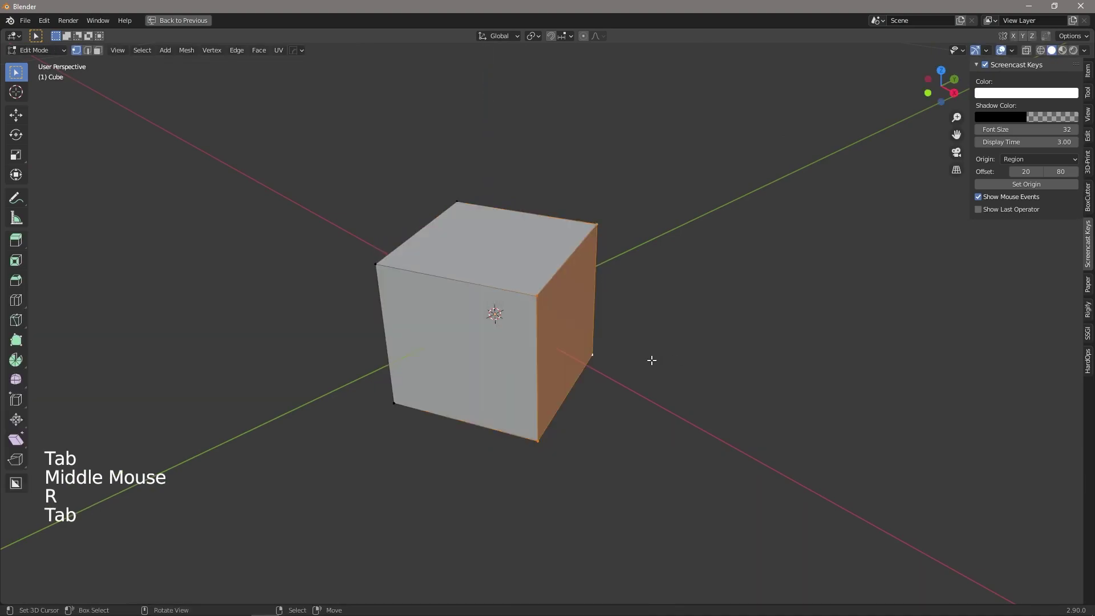
key(g)
key(x)
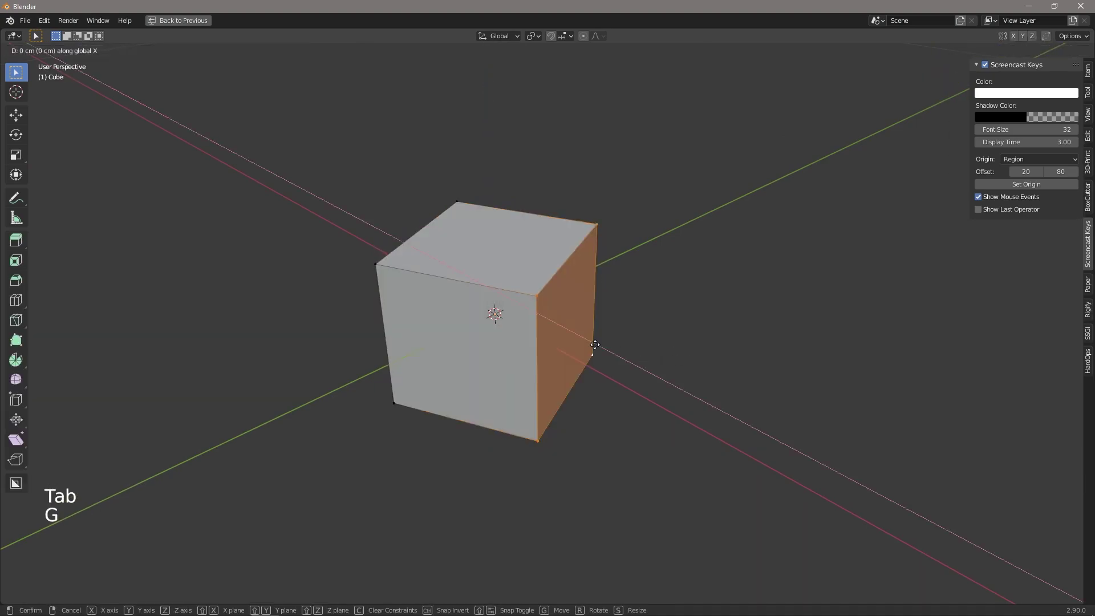
key(x)
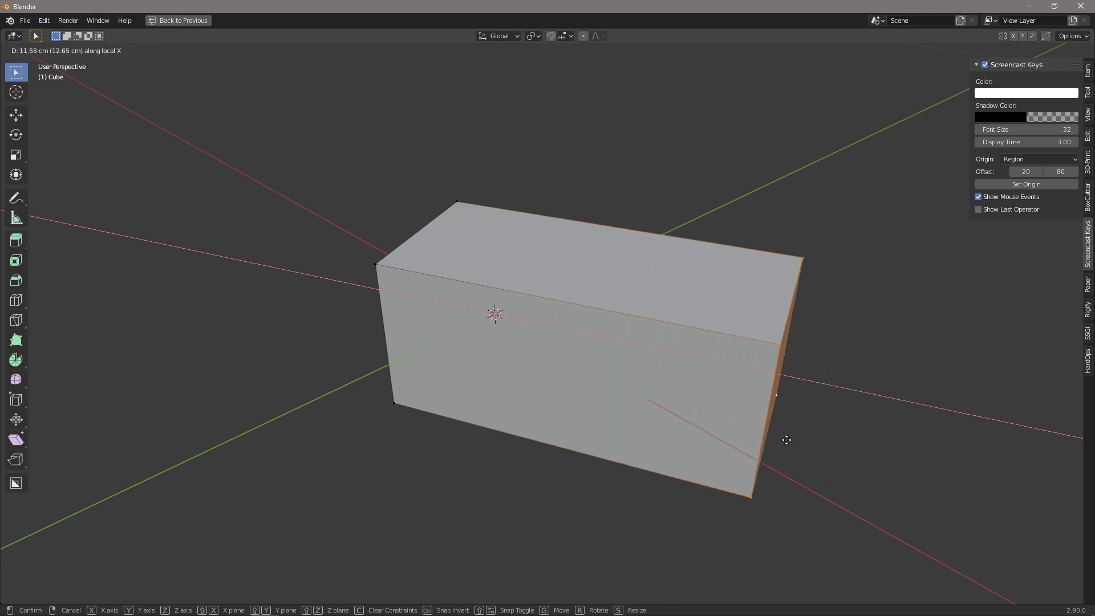
Step: Cancel the stretch and apply the cube's rotation and scale
right_click(606, 384)
key(Tab)
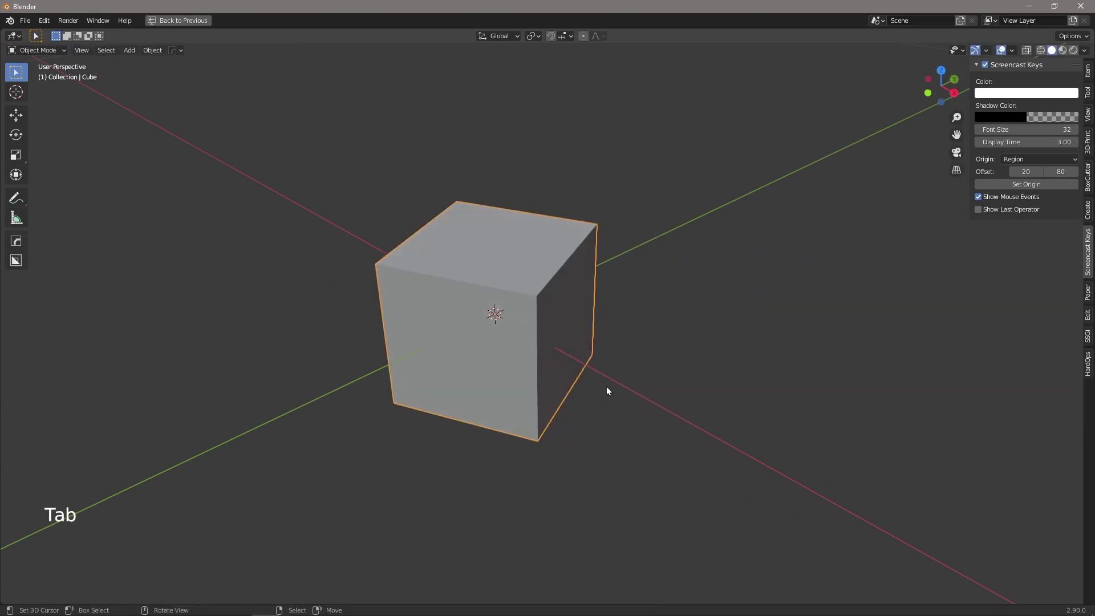
middle_drag(606, 385, 600, 382)
key(ctrl+a)
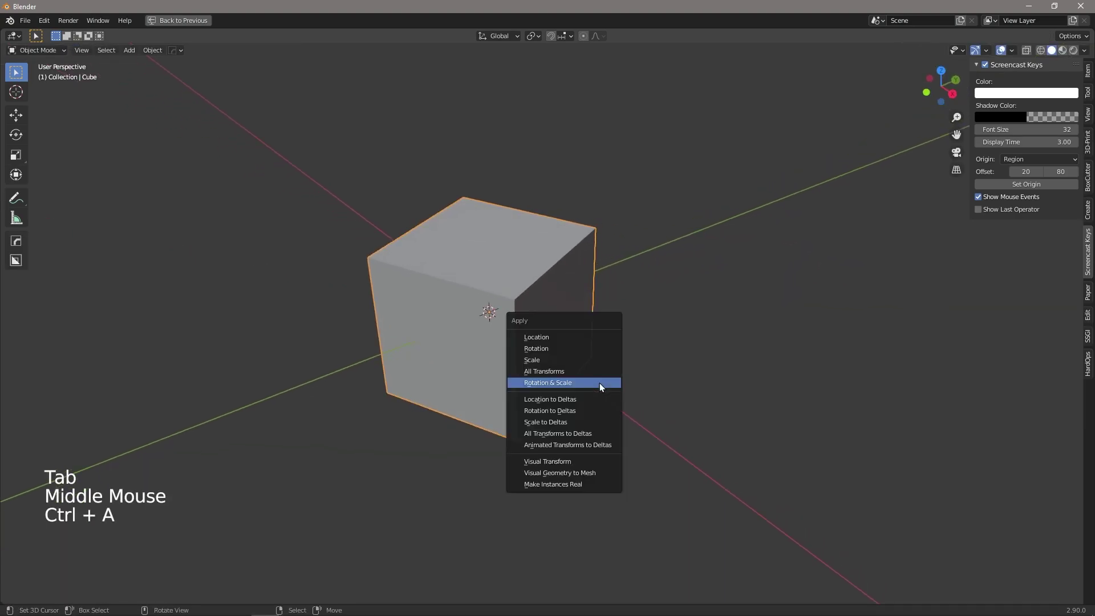
click(600, 382)
Step: Edge-slide the end face far outward, unclamped, lengthening the cube into a long box
key(Tab)
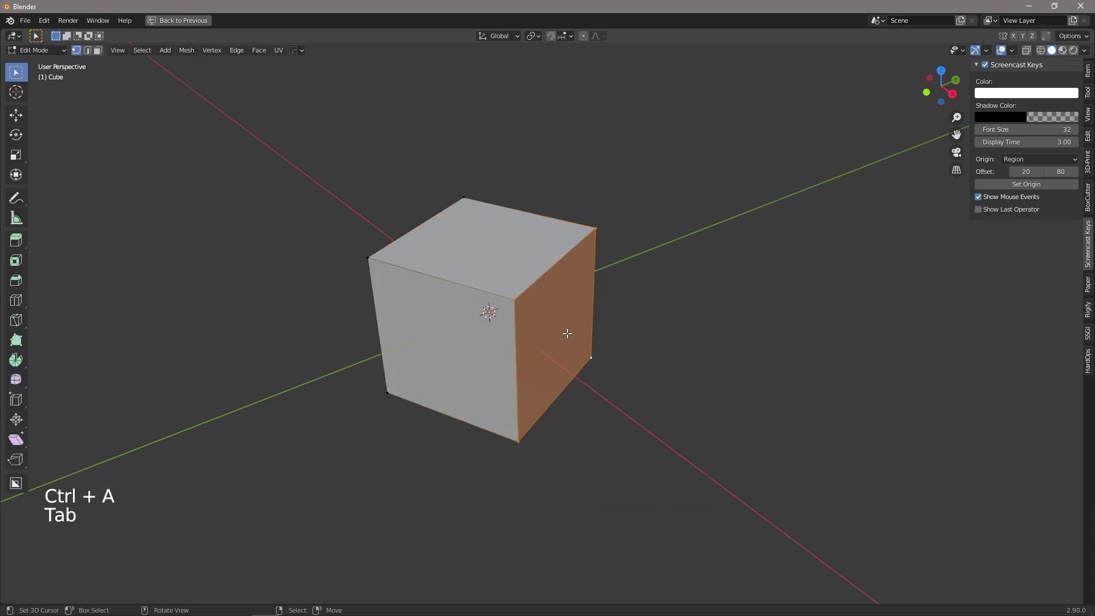
key(g)
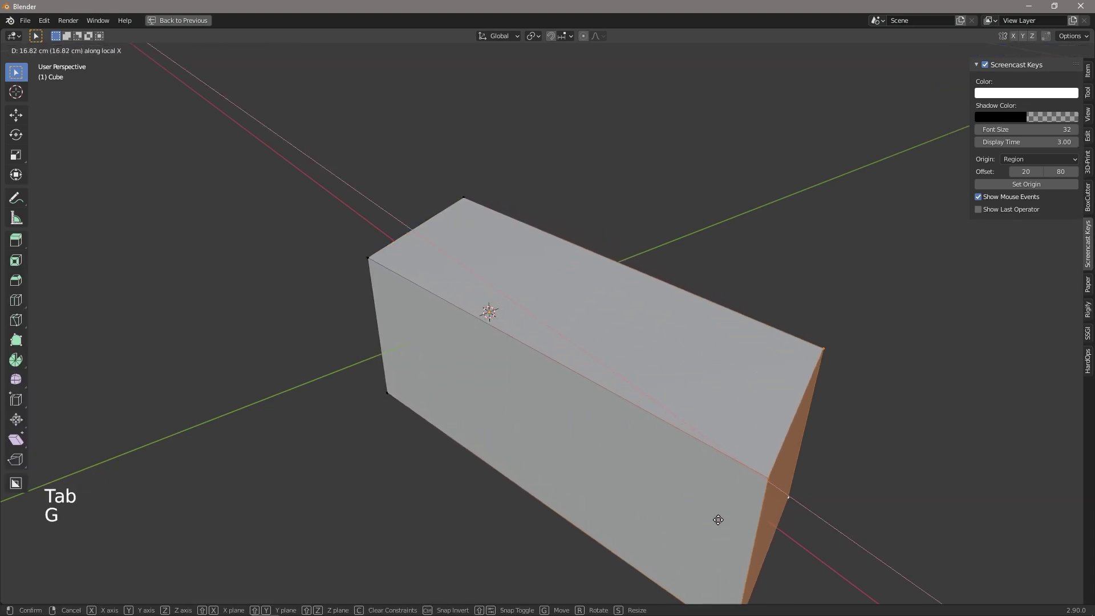
click(602, 386)
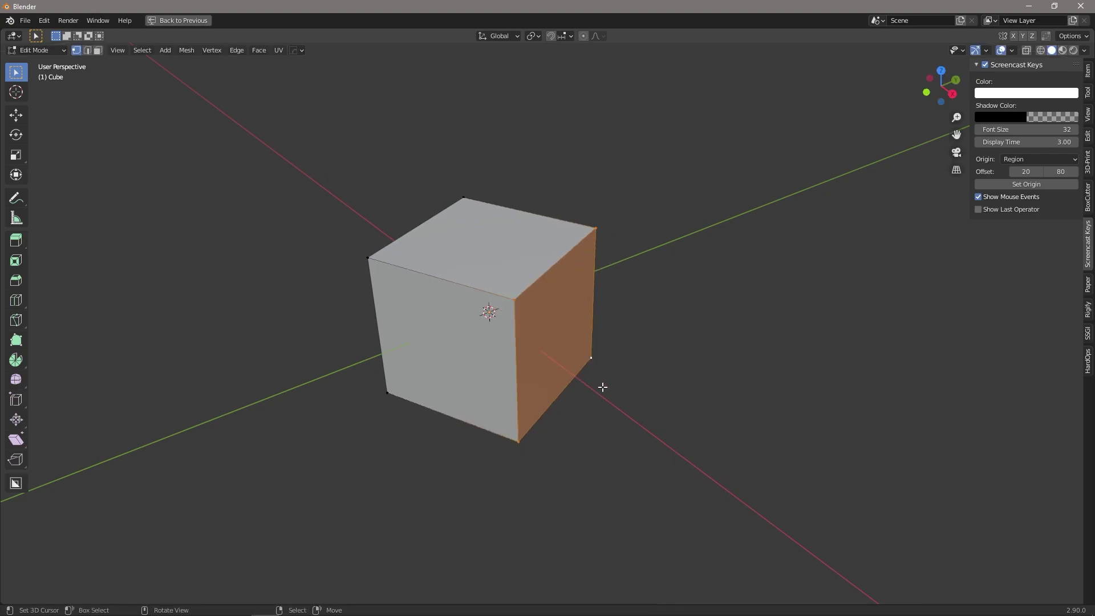
middle_drag(602, 387, 619, 385)
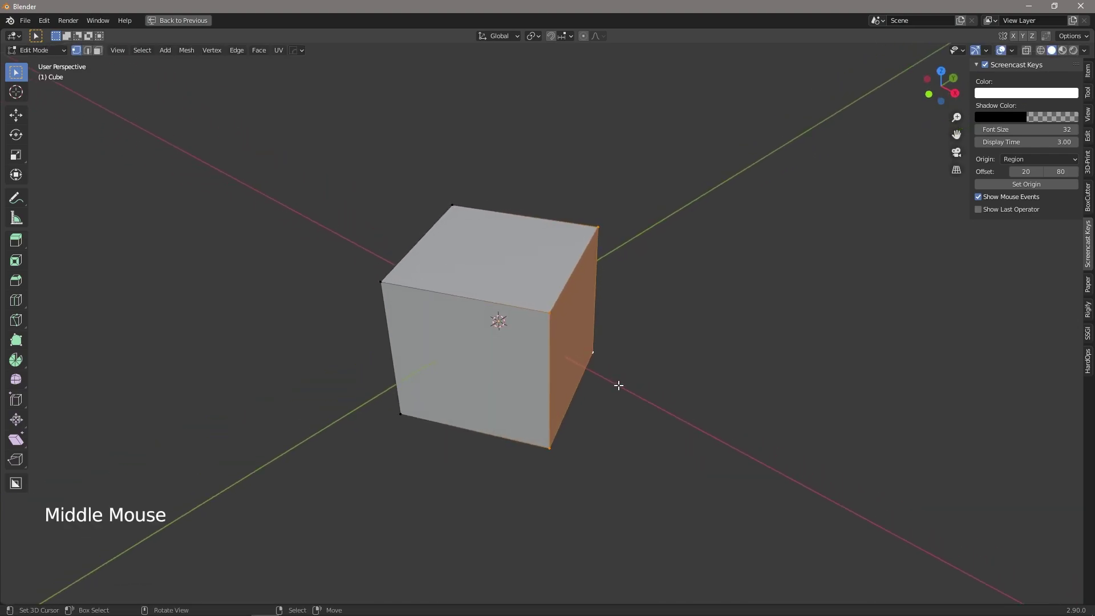
key(g)
key(g)
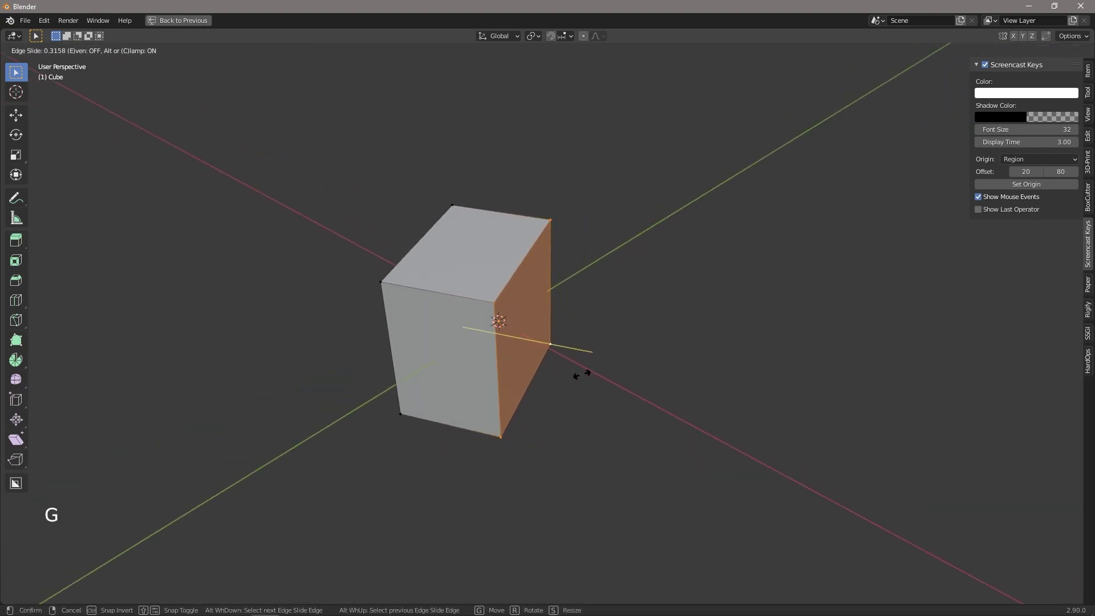
key(alt)
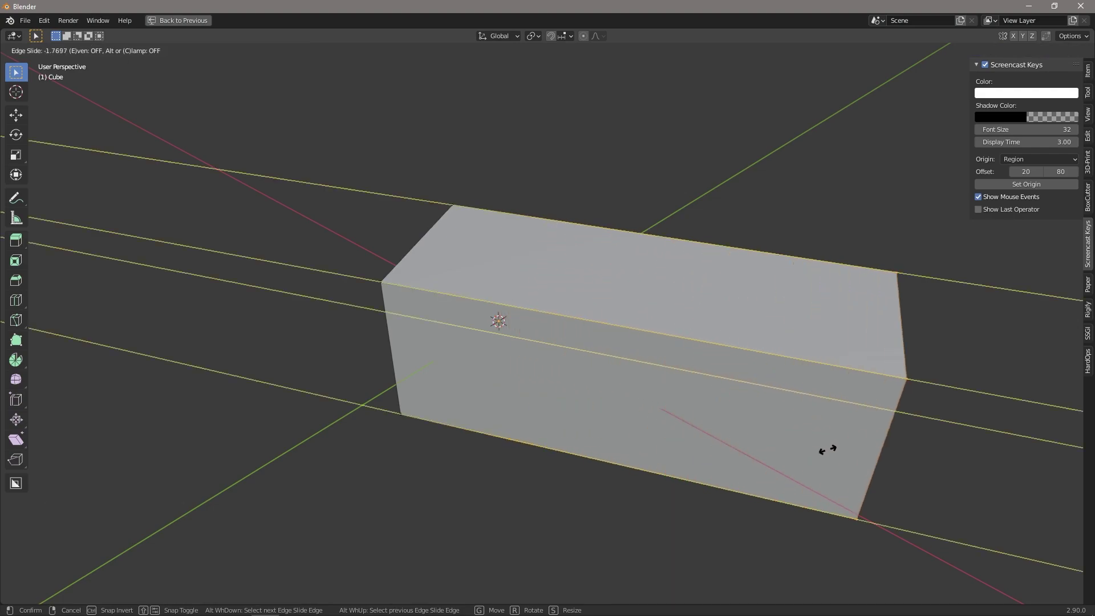
click(903, 465)
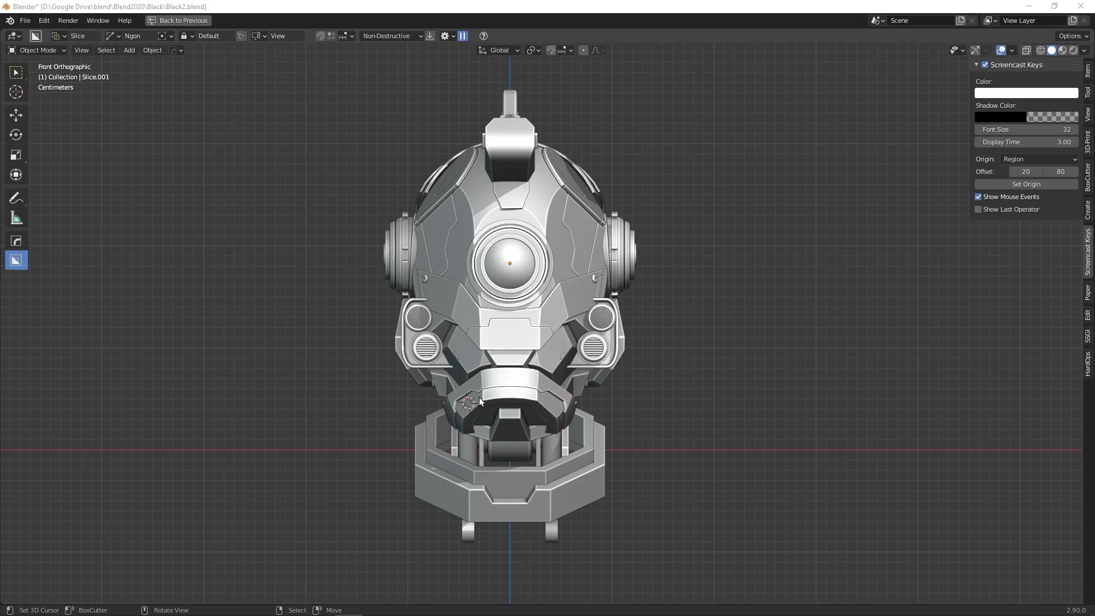
Step: Orbit the helmet from Front Orthographic into an angled perspective view
middle_drag(645, 338, 620, 323)
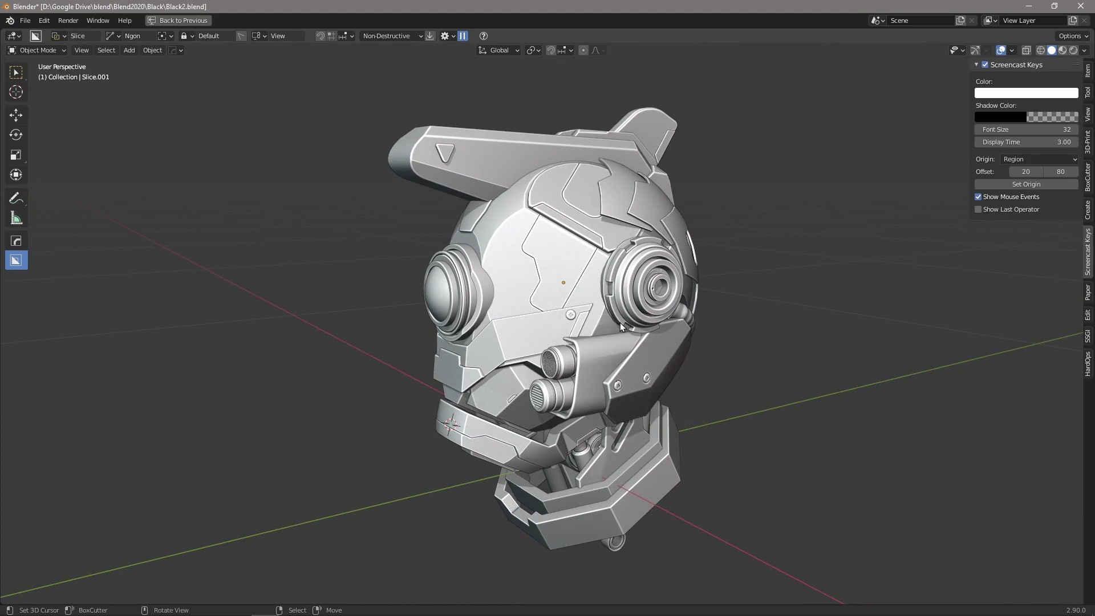
middle_drag(589, 336, 576, 309)
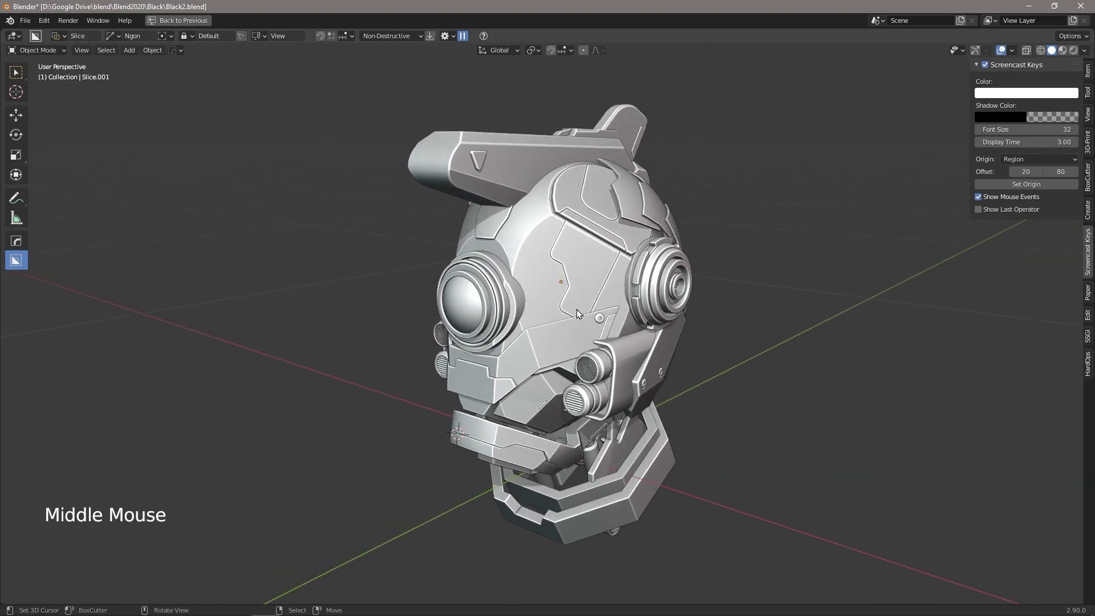
Step: Select the flat panel face on the helmet's cutter object and align the view square to it
right_click(587, 269)
click(587, 269)
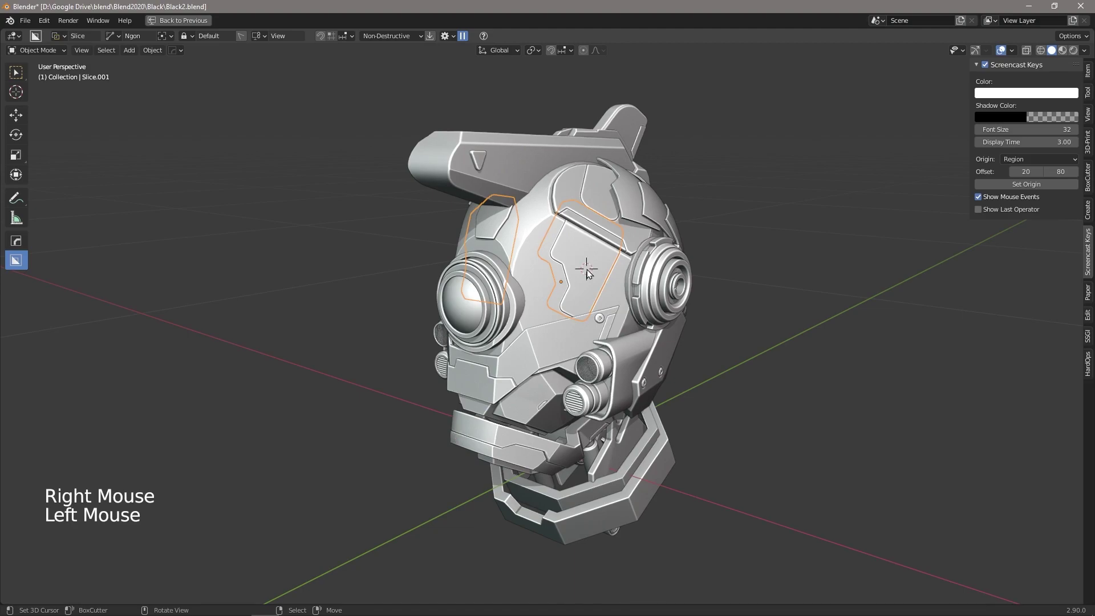
key(Tab)
key(3)
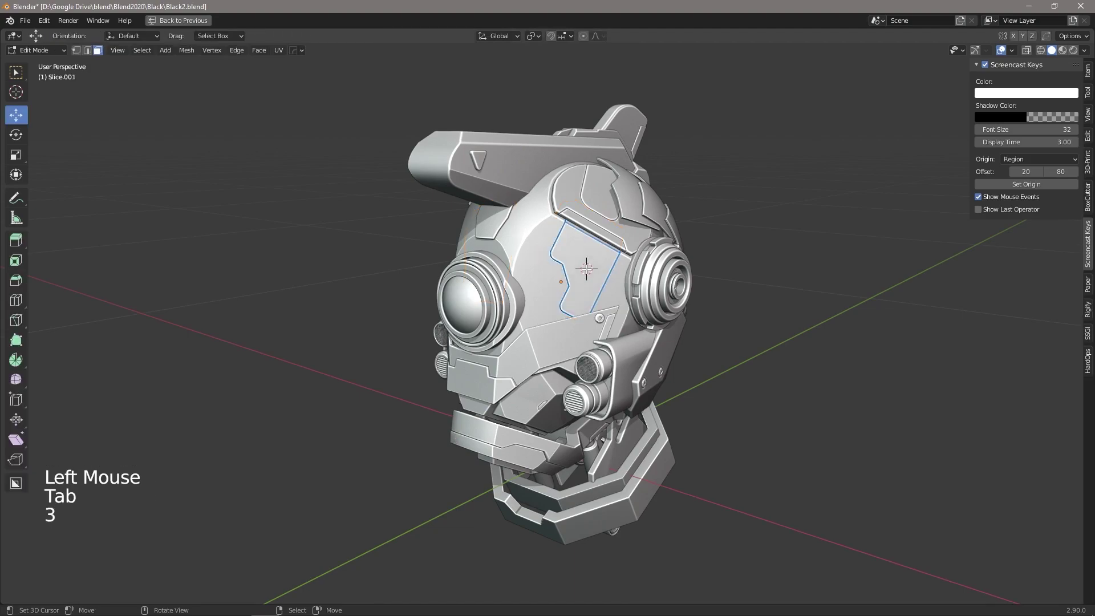
right_click(586, 268)
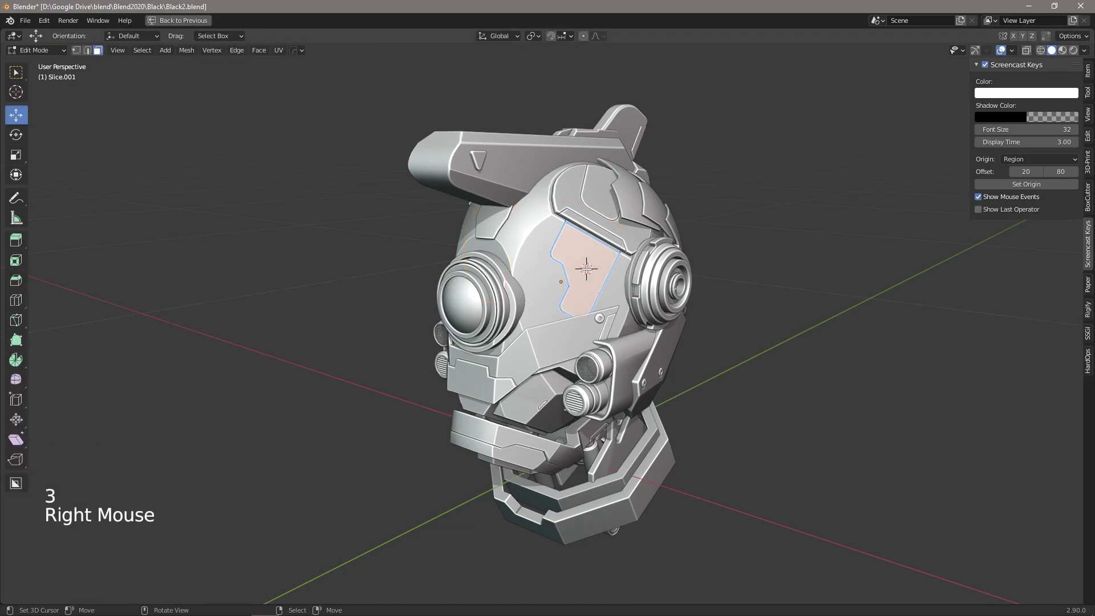
key(shift)
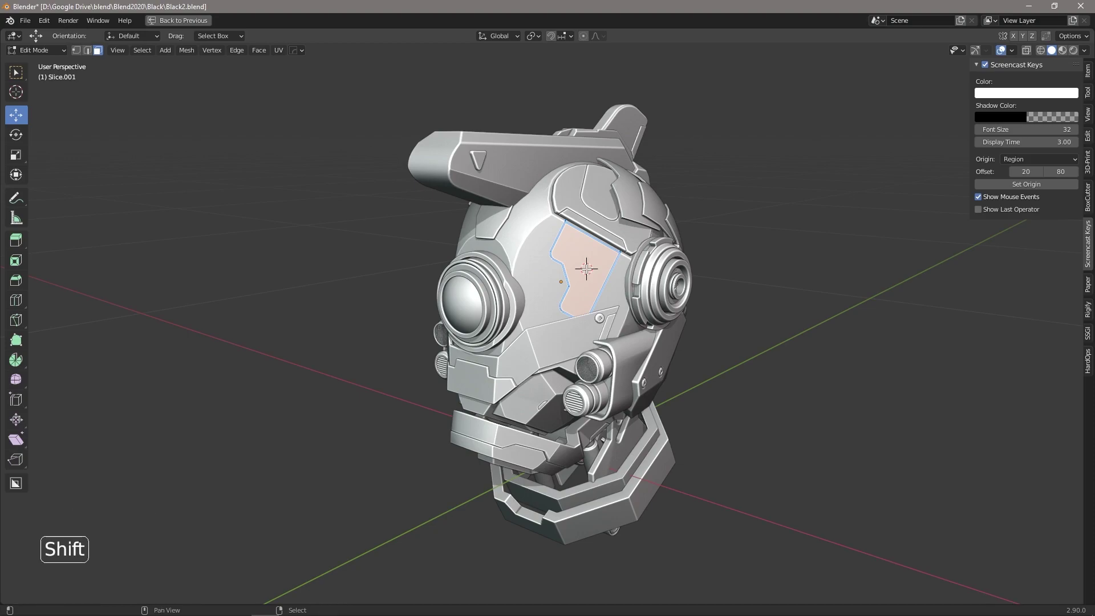
key(shift+KP_7)
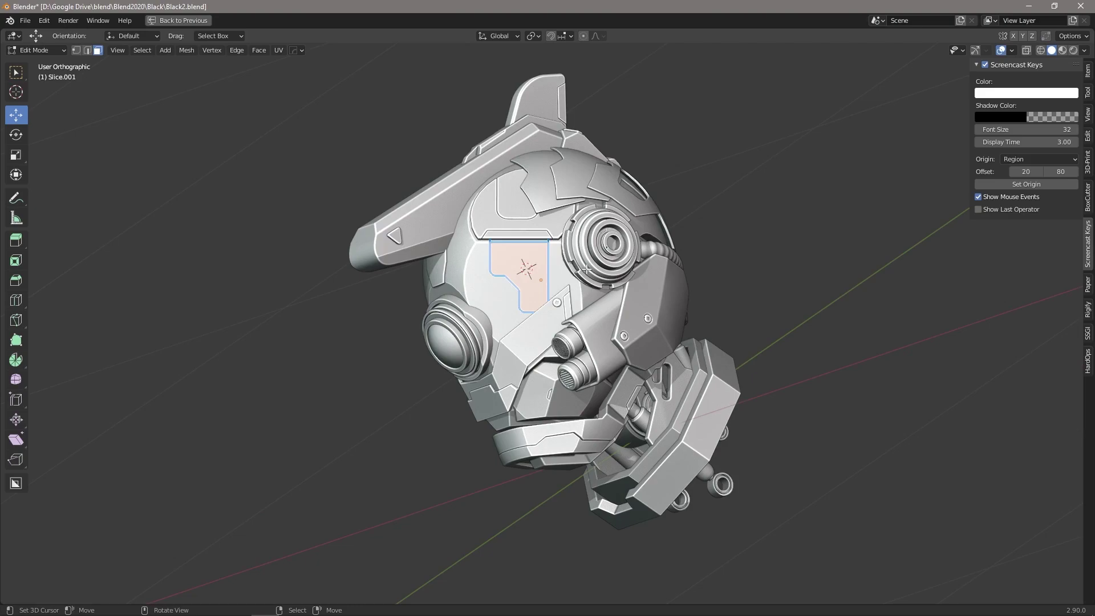
Step: Add a view-aligned cylinder and scale it down twice into a small disc
key(Tab)
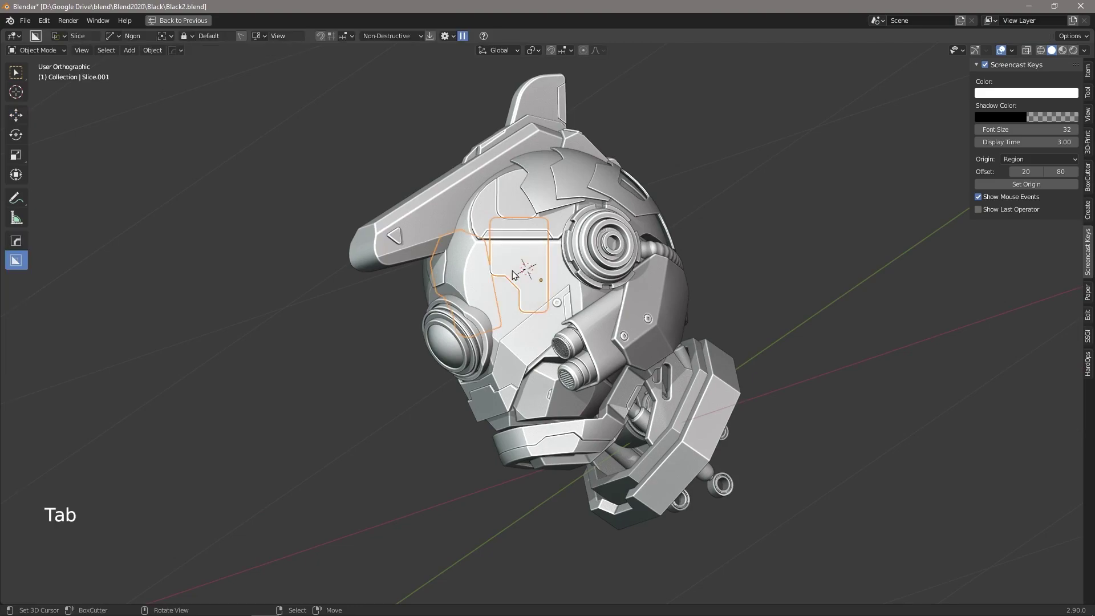
key(shift+a)
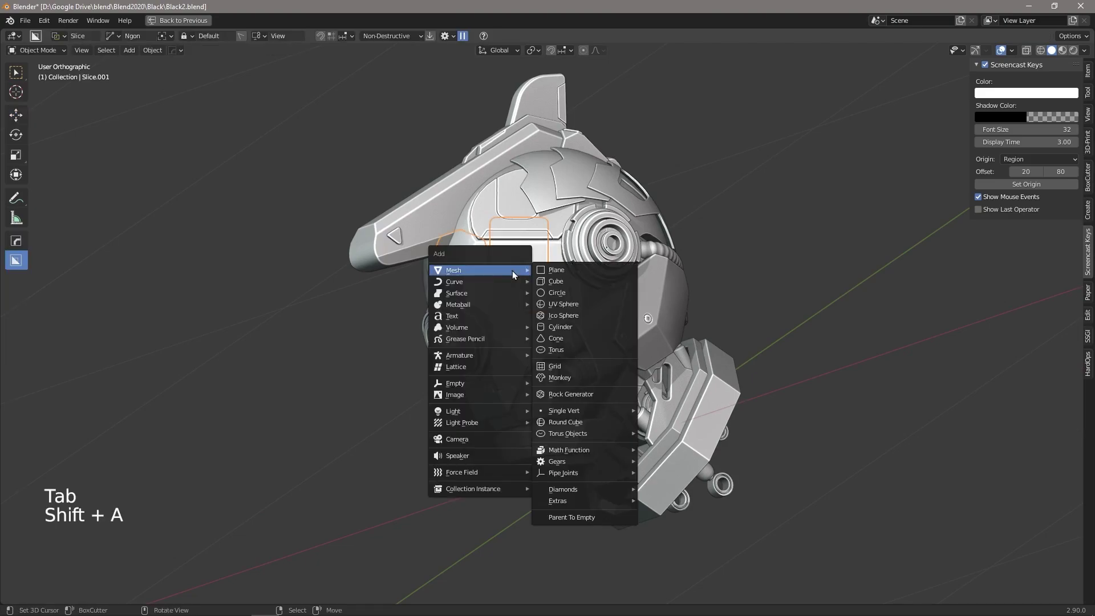
click(567, 326)
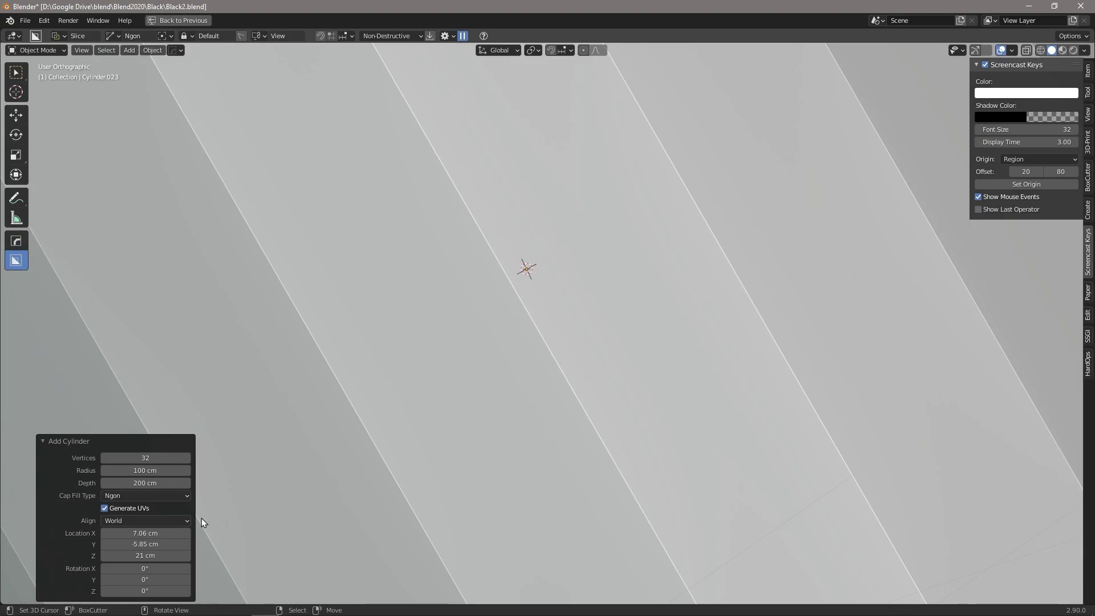
click(122, 521)
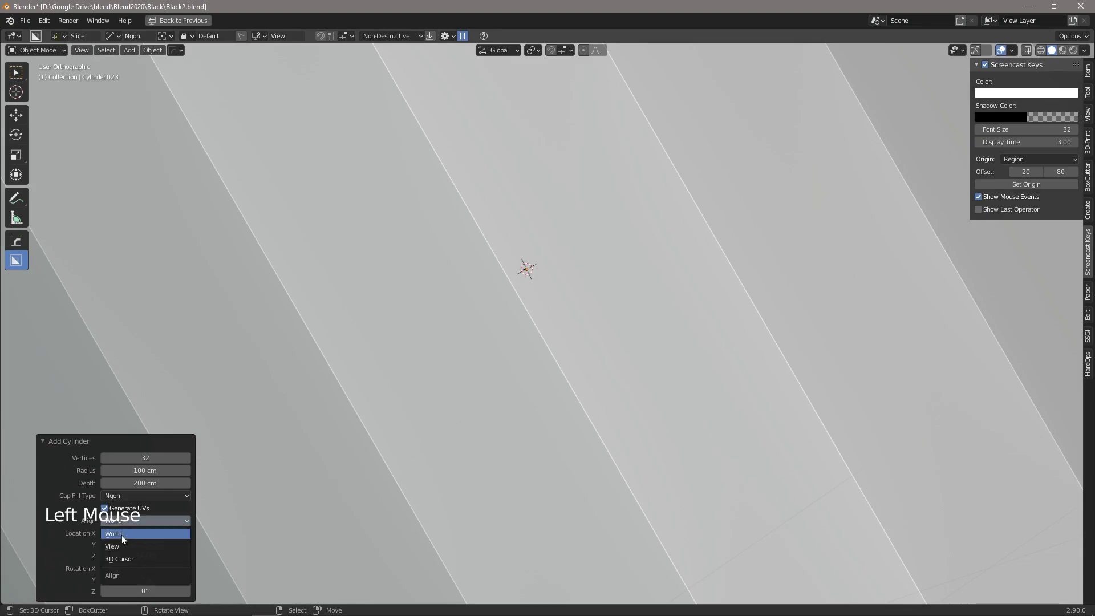
click(120, 544)
key(s)
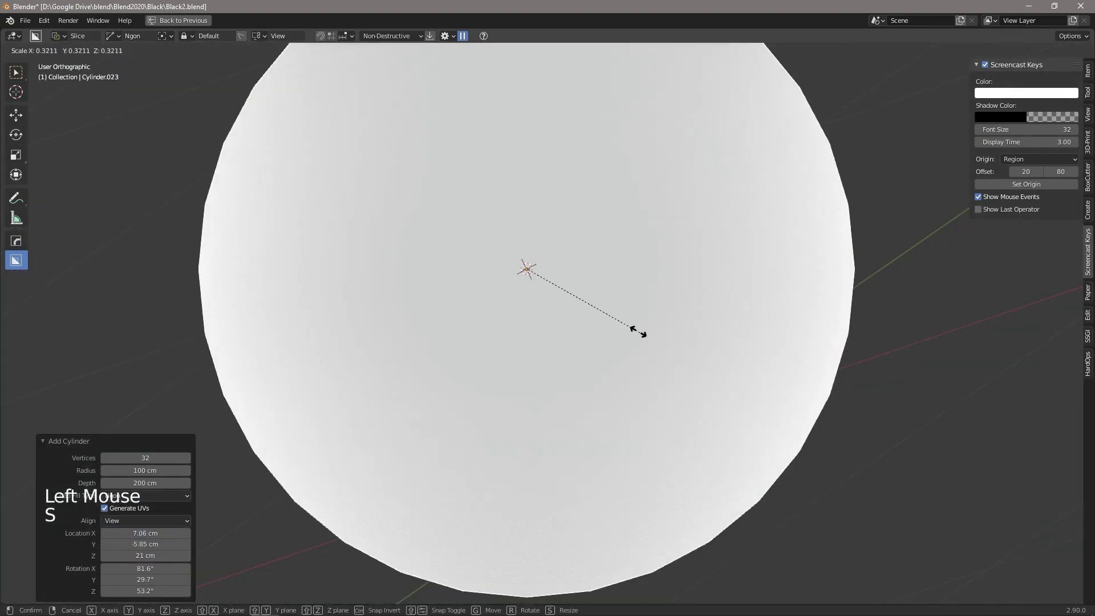
click(557, 276)
key(s)
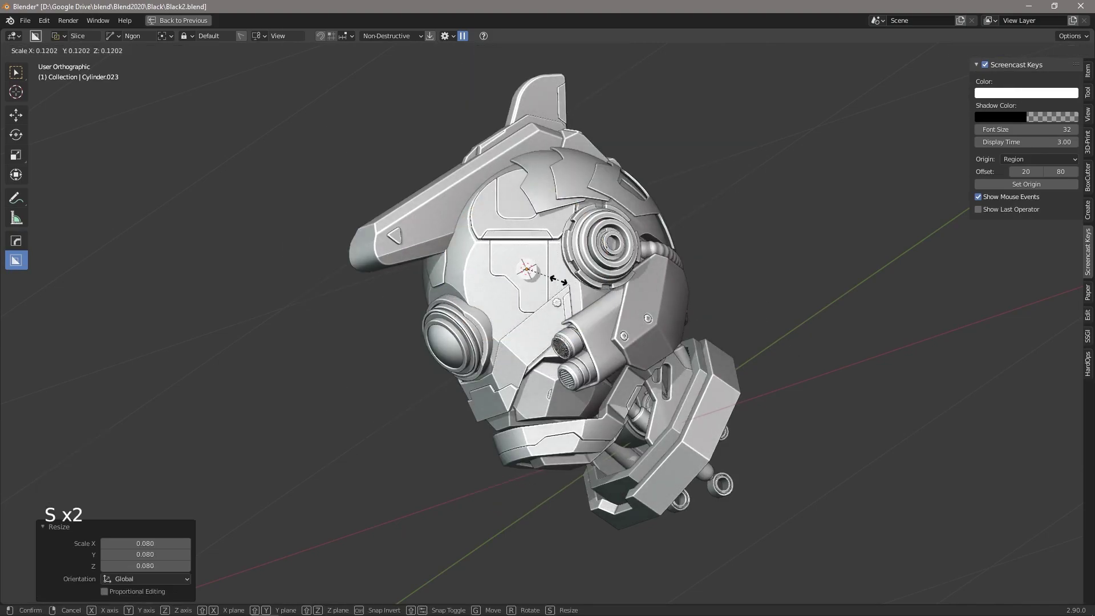
click(550, 276)
Step: Check the disc's placement on the helmet from the front and other angles
middle_drag(551, 276, 653, 264)
key(KP_1)
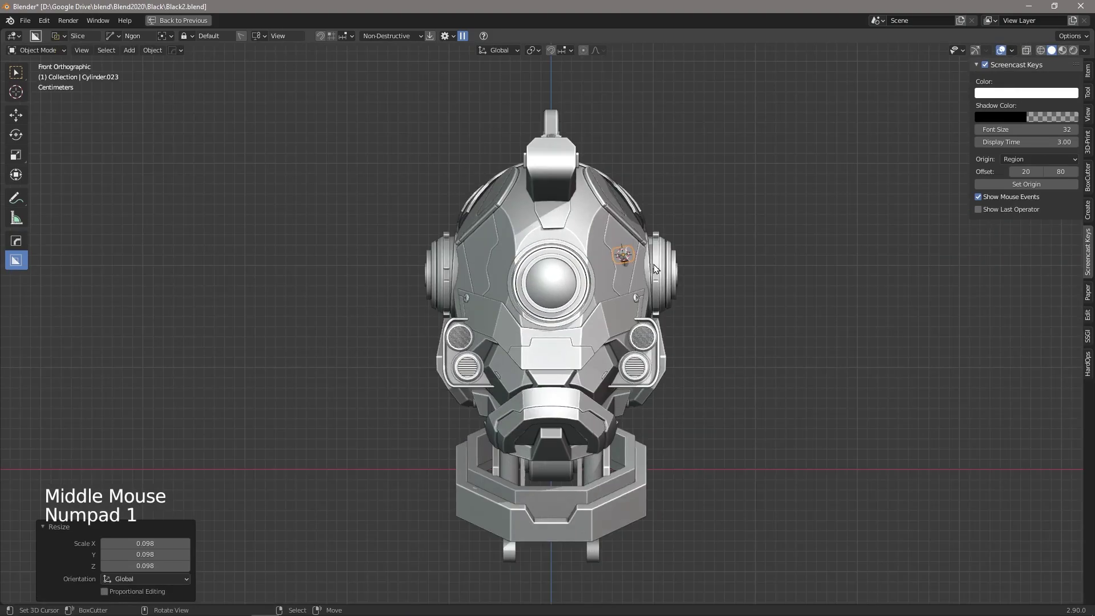
key(Tab)
middle_drag(779, 317, 691, 352)
key(Tab)
scroll(577, 327, up, 2)
middle_drag(577, 327, 621, 367)
key(a)
key(a)
key(a)
key(a)
Step: Select a face on the jaw piece Slice.009, put the 3D cursor there and view it head-on
right_click(629, 395)
key(Tab)
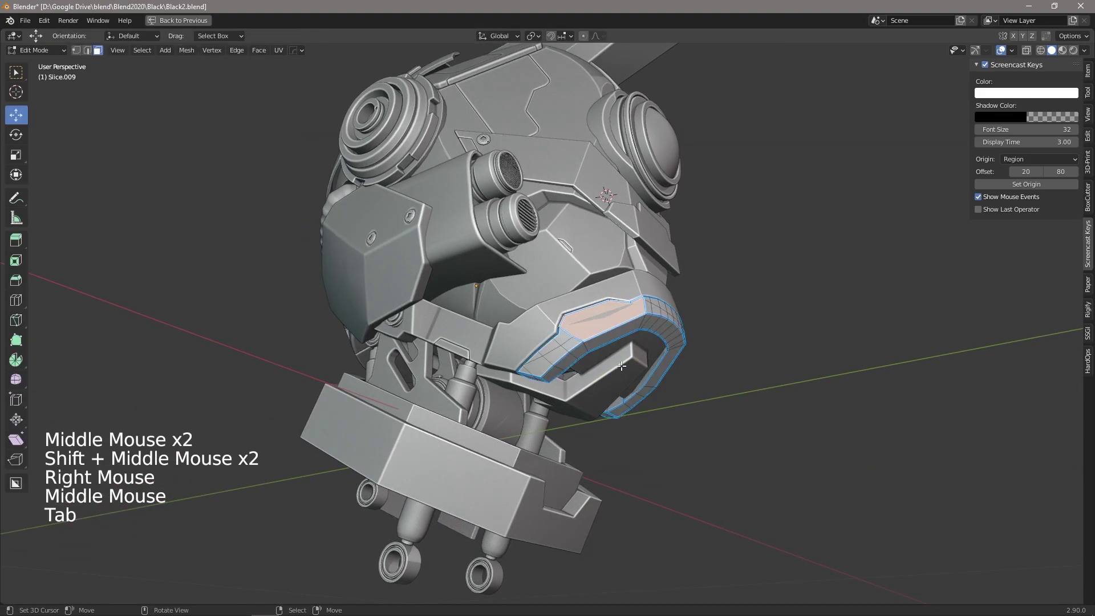
right_click(593, 321)
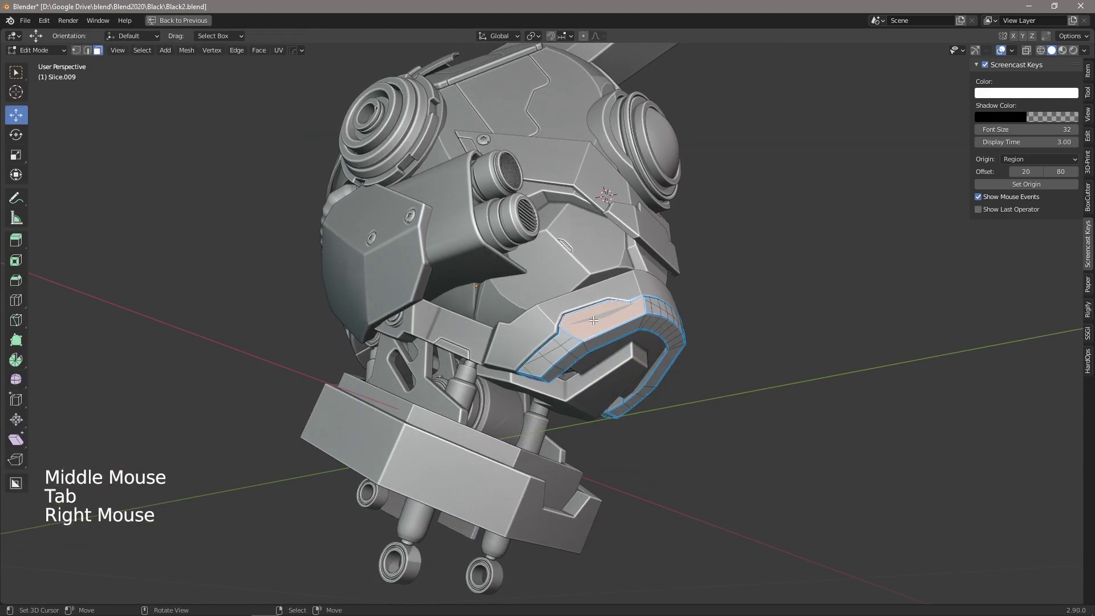
click(593, 321)
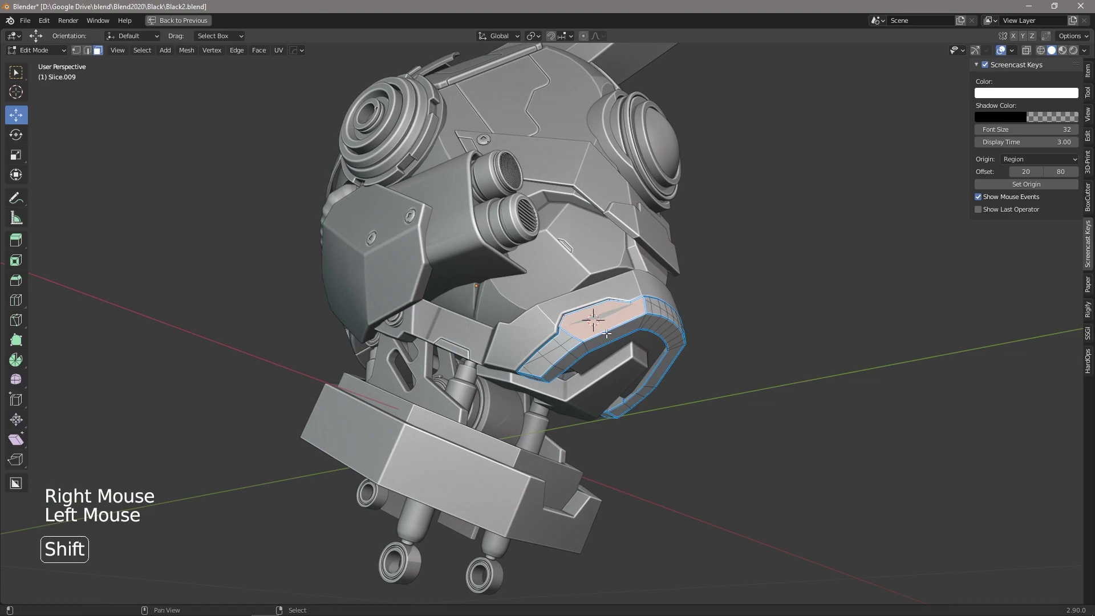
key(shift+KP_7)
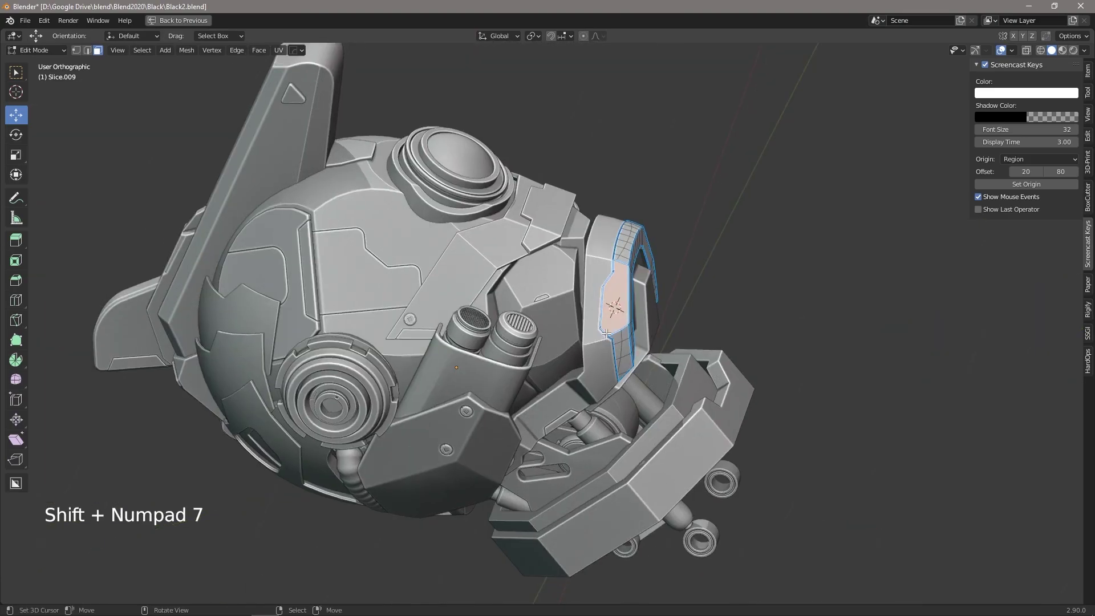
key(Tab)
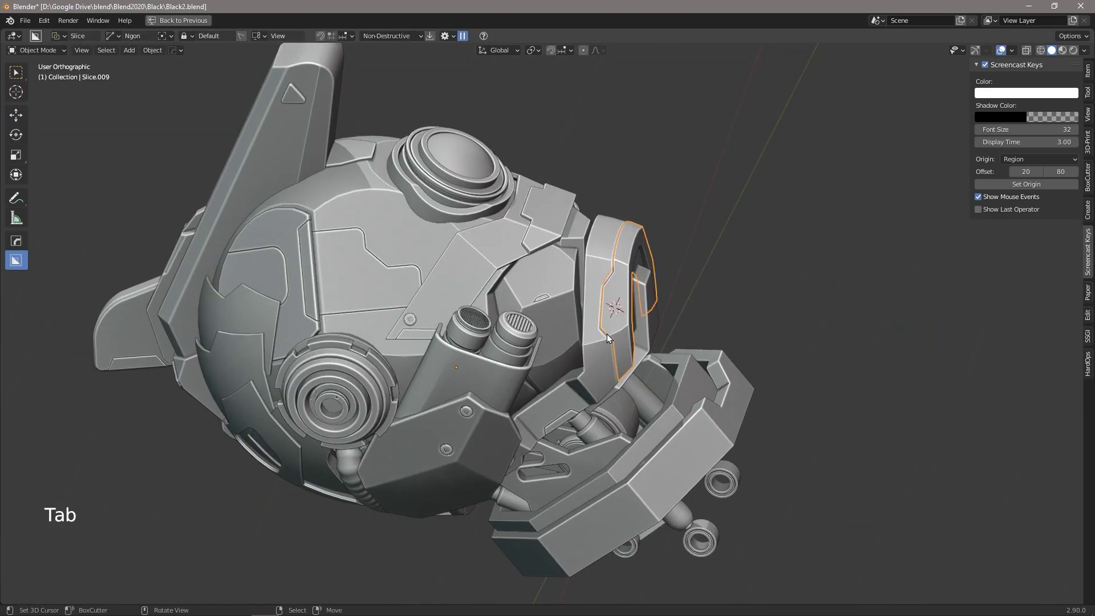
Step: Add a view-aligned cylinder at the cursor, scale it to 0.125 then smaller, and inspect it
key(shift+a)
mouse_move(607, 333)
click(675, 394)
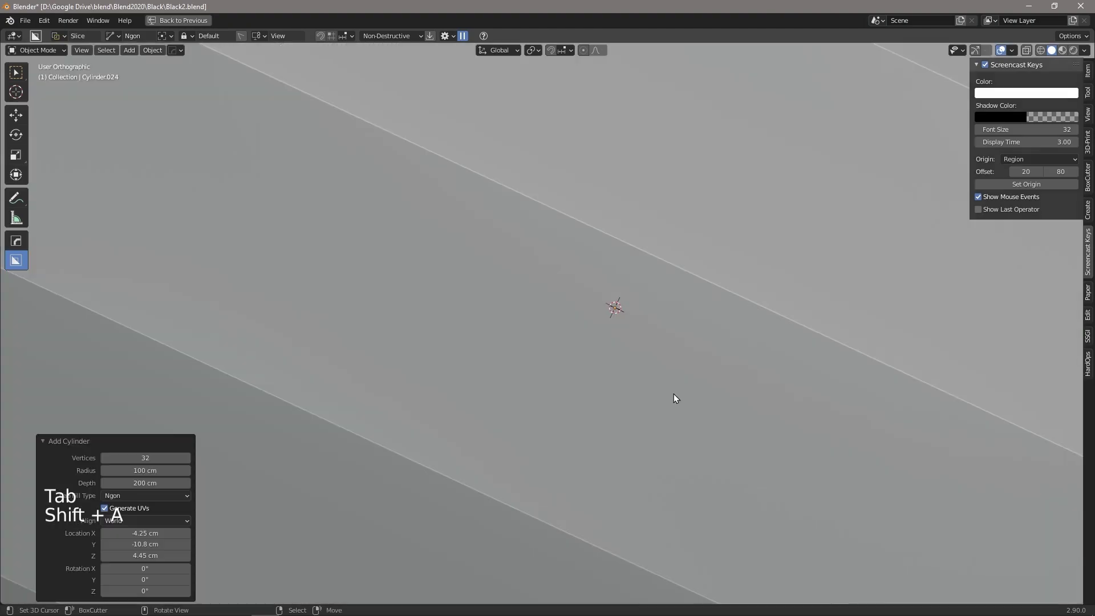
click(122, 520)
click(121, 546)
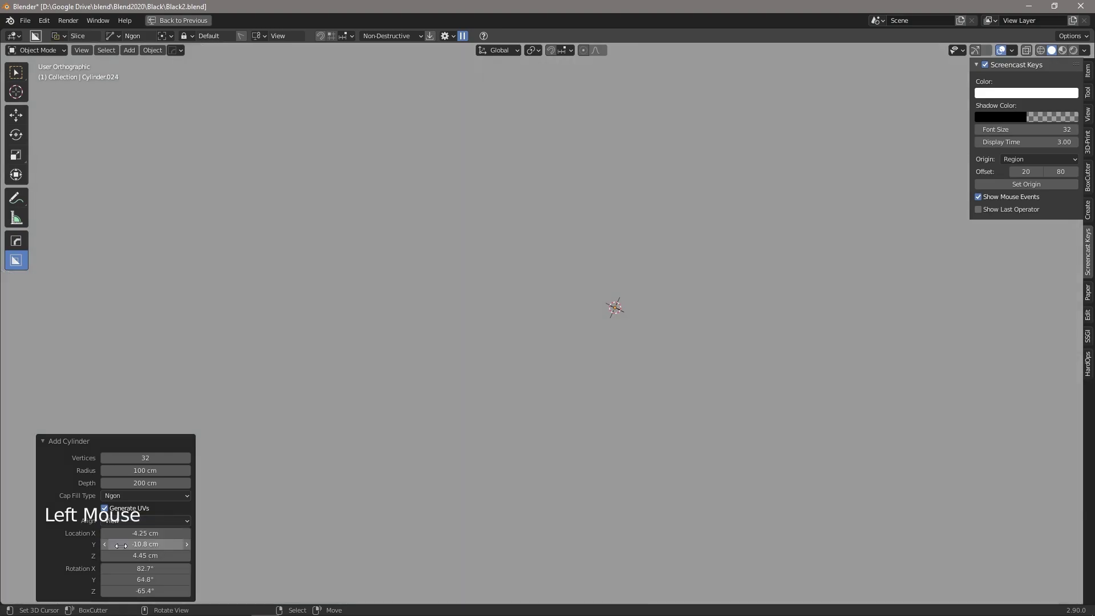
text(s.125)
key(Return)
key(s)
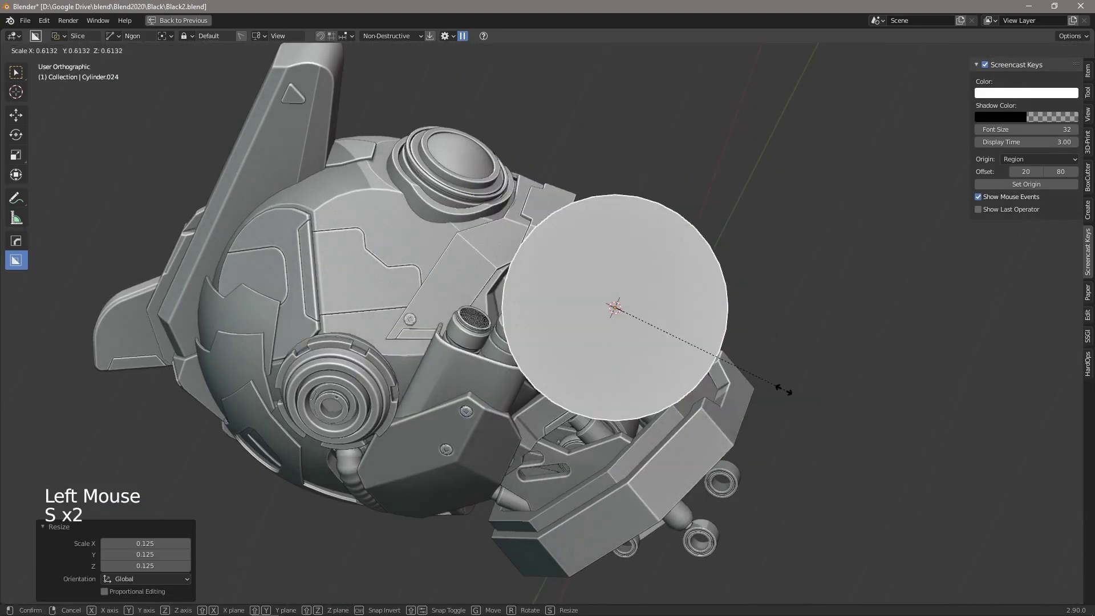
click(612, 322)
key(KP_1)
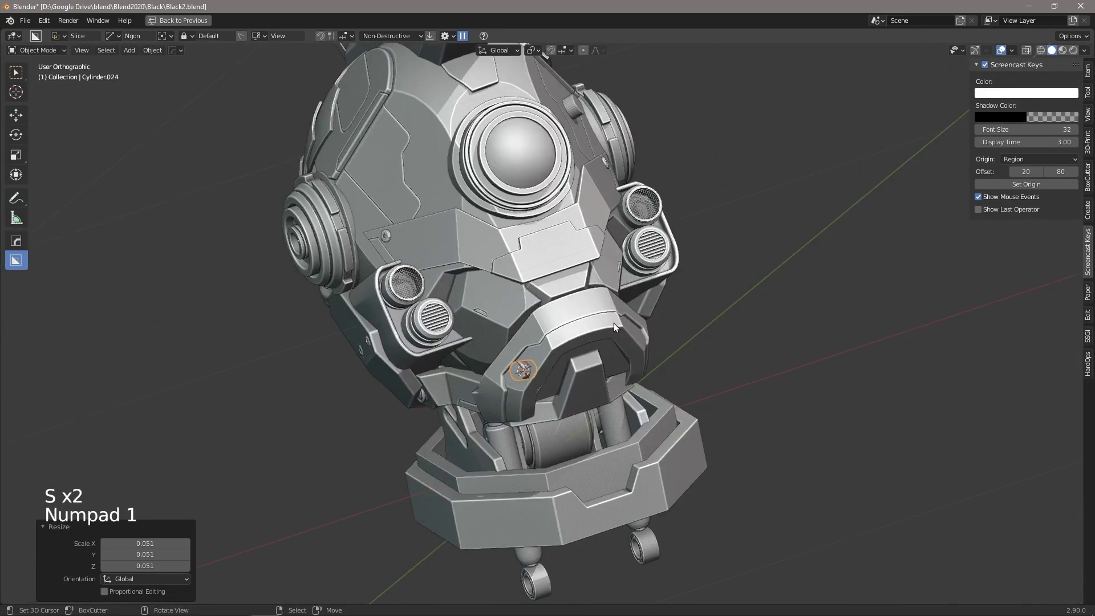
key(a)
key(a)
key(a)
middle_drag(491, 378, 634, 266)
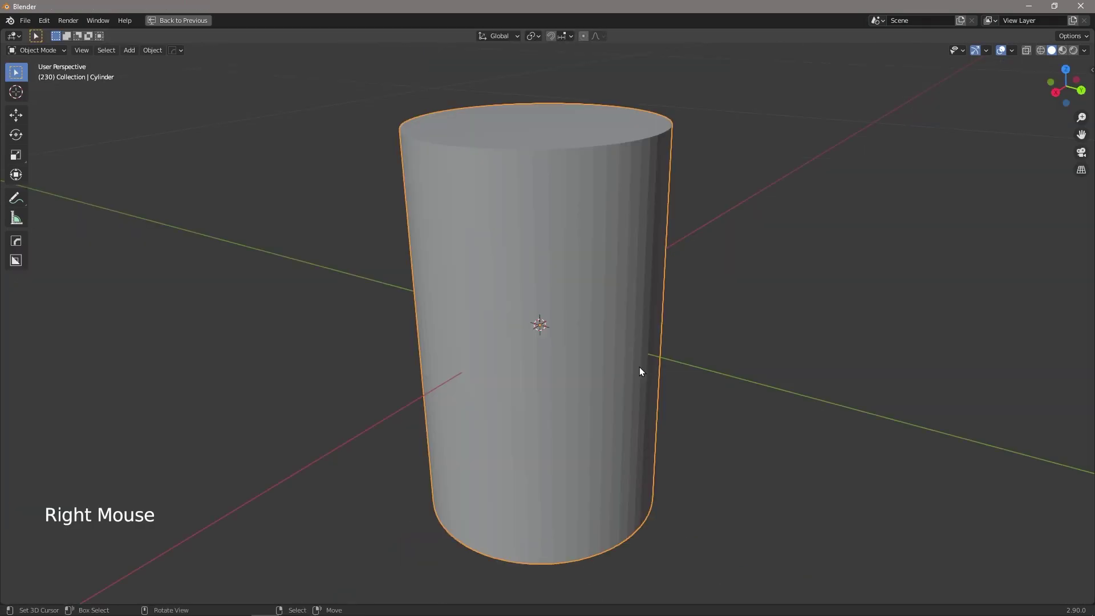
Step: Select several top-ring faces of the cylinder by hand, then clear the selection
key(Tab)
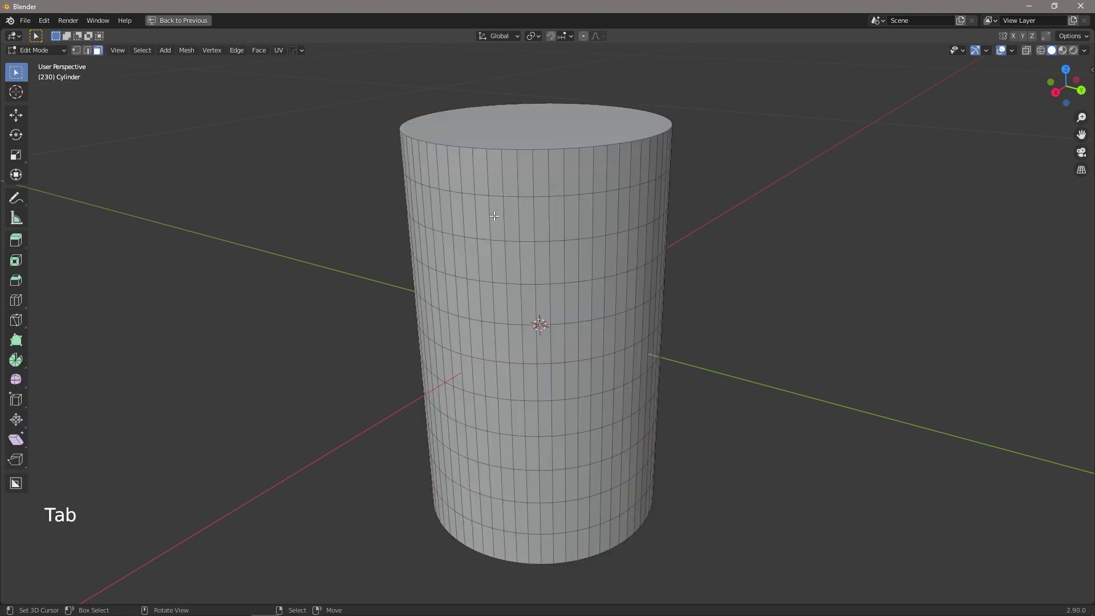
right_click(494, 174)
middle_drag(562, 233, 513, 226)
shift+right_click(503, 180)
shift+right_click(535, 176)
shift+right_click(567, 177)
shift+right_click(565, 188)
shift+right_click(576, 192)
shift+right_click(606, 191)
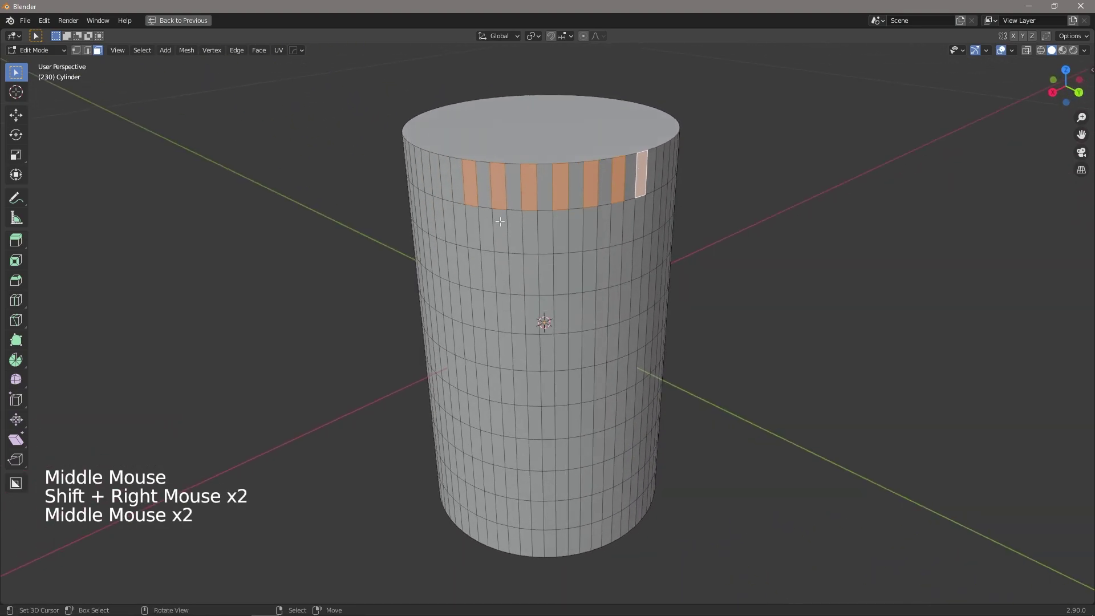
key(a)
key(a)
key(a)
Step: Pick a top-ring face and the one two over, then repeat Select Next Pattern around the ring
middle_drag(498, 262, 522, 261)
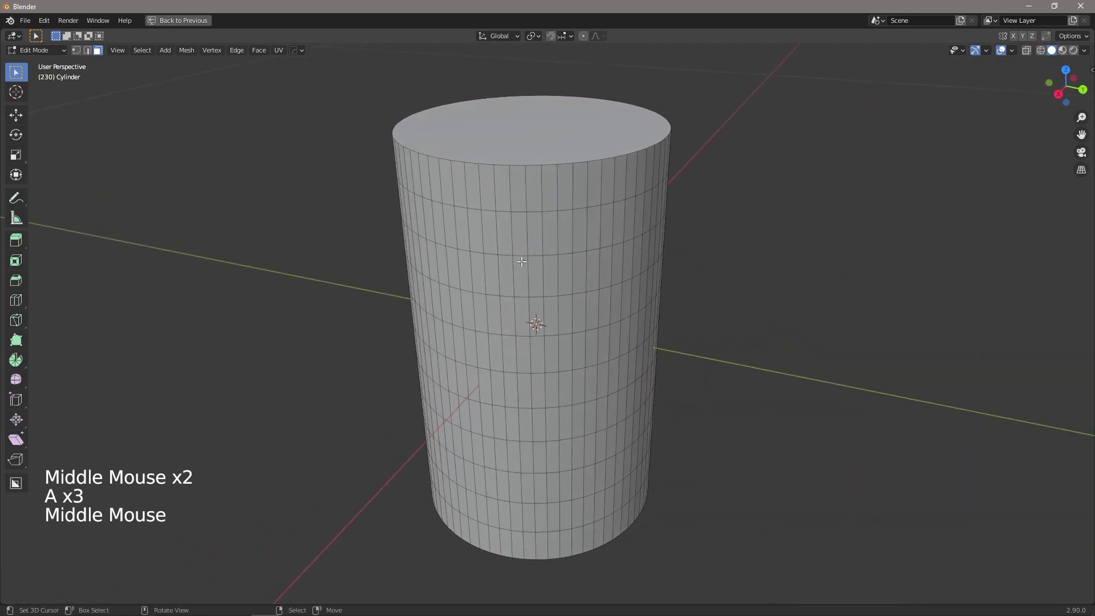
right_click(457, 187)
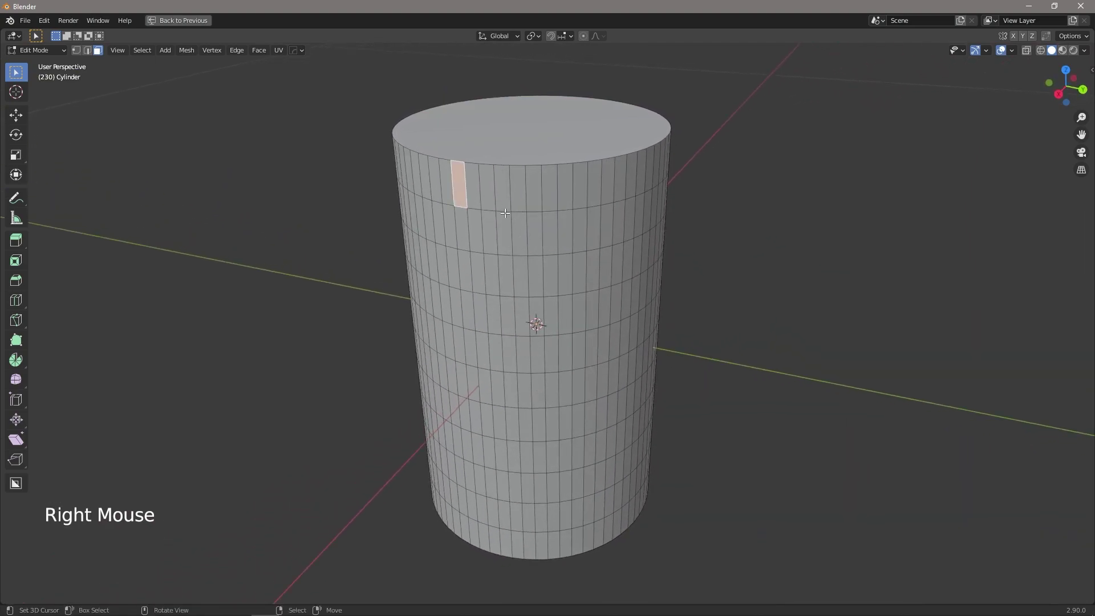
shift+right_click(490, 190)
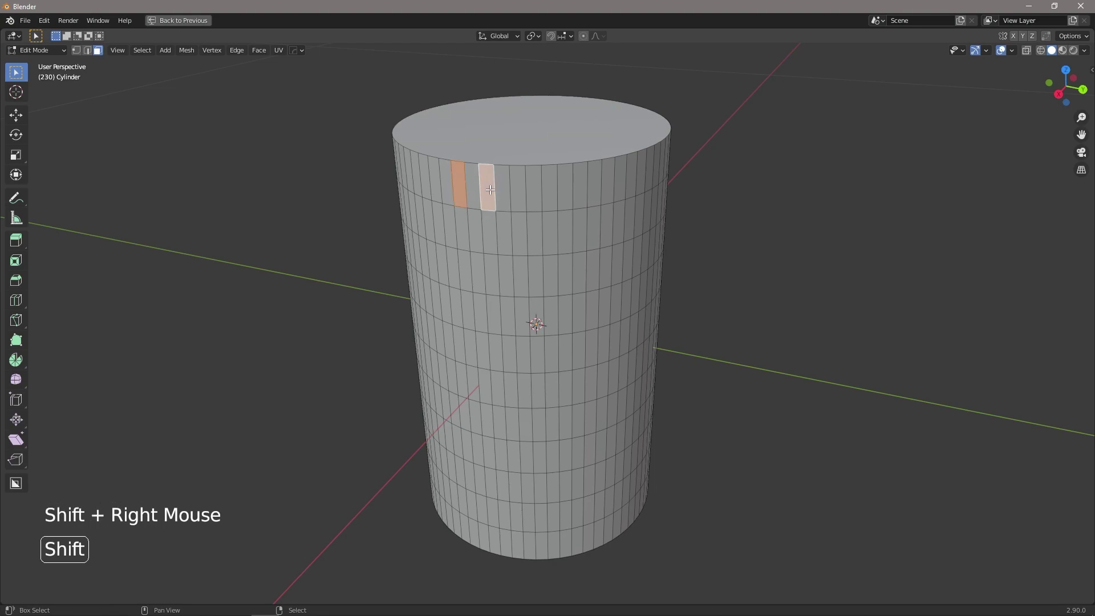
key(ctrl+shift+KP_Add)
key(ctrl+shift+KP_Add)
key(ctrl+shift+KP_Add)
key(ctrl+shift+KP_Add)
key(ctrl+shift+KP_Add)
key(ctrl+shift+KP_Add)
key(ctrl+shift+KP_Add)
key(ctrl+shift+KP_Add)
key(ctrl+shift+KP_Add)
key(ctrl+shift+KP_Add)
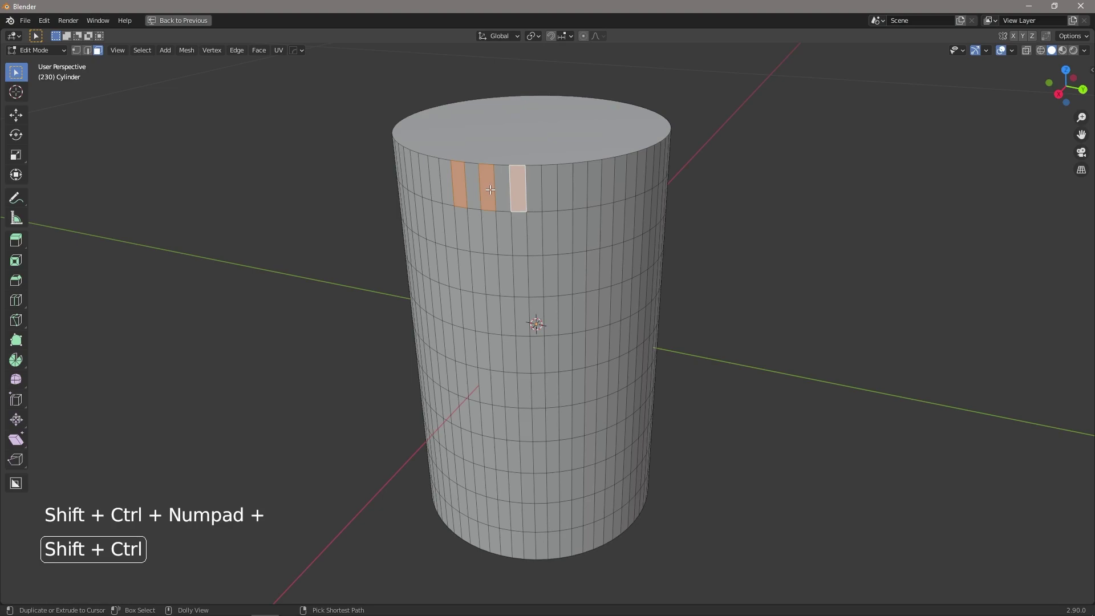
key(ctrl+shift+KP_Add)
key(ctrl+shift+KP_Add)
key(ctrl+shift+KP_Add)
key(ctrl+shift+KP_Add)
key(ctrl+shift+KP_Add)
key(ctrl+shift+KP_Add)
key(ctrl+shift+KP_Add)
key(ctrl+shift+KP_Add)
key(ctrl+shift+KP_Add)
key(ctrl+shift+KP_Add)
key(ctrl+shift+KP_Add)
key(ctrl+shift+KP_Add)
key(ctrl+shift+KP_Add)
key(ctrl+shift+KP_Add)
key(ctrl+shift+KP_Add)
key(ctrl+shift+KP_Add)
key(ctrl+shift+KP_Add)
key(ctrl+shift+KP_Add)
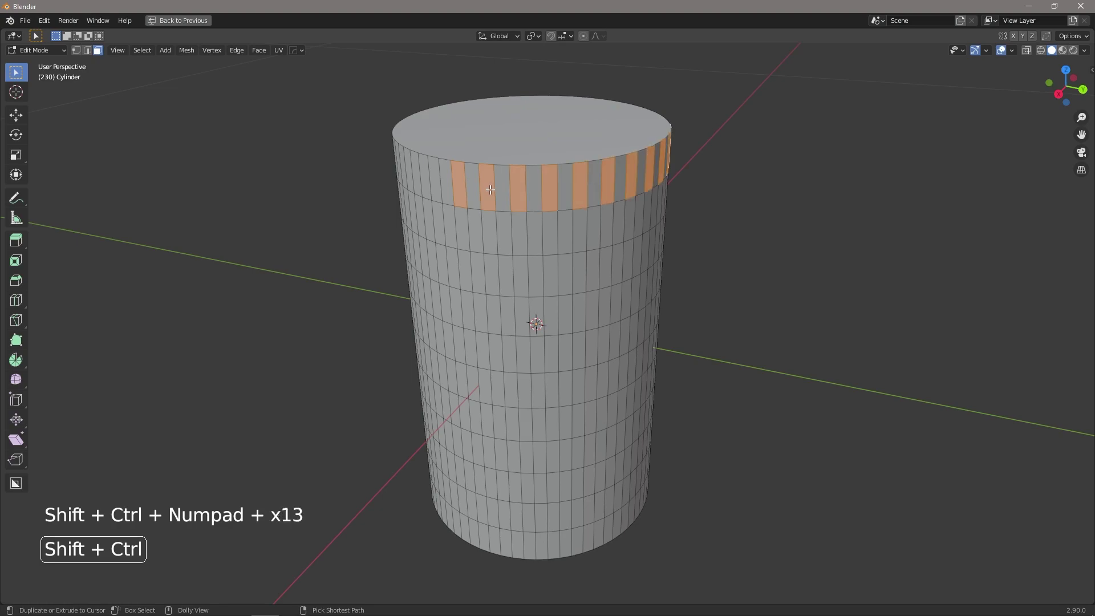
key(ctrl+shift+KP_Add)
key(ctrl+shift+KP_Add)
key(ctrl+shift+KP_Add)
key(ctrl+shift+KP_Add)
key(ctrl+shift+KP_Add)
key(ctrl+shift+KP_Add)
key(ctrl+shift+KP_Add)
key(ctrl+shift+KP_Add)
key(ctrl+shift+KP_Add)
key(ctrl+shift+KP_Add)
key(ctrl+shift+KP_Add)
key(ctrl+shift+KP_Add)
key(ctrl+shift+KP_Add)
key(ctrl+shift+KP_Add)
key(ctrl+shift+KP_Add)
key(ctrl+shift+KP_Add)
key(ctrl+shift+KP_Add)
key(ctrl+shift+KP_Add)
key(ctrl+shift+KP_Add)
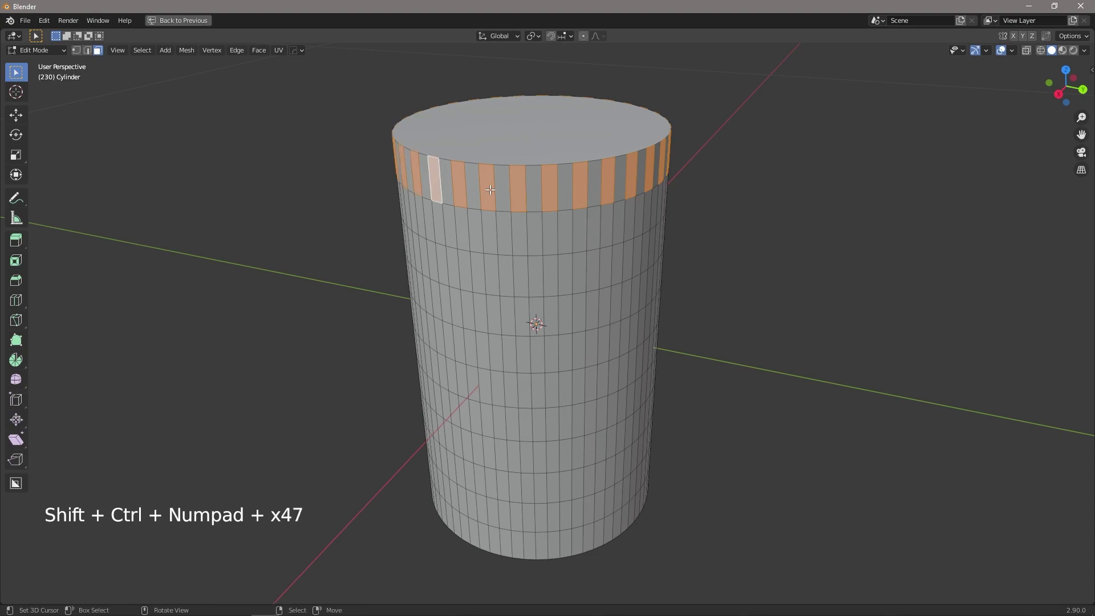
Step: Clear the selection, pick two more widely spaced top faces, and extend that pattern around the ring
key(a)
key(a)
key(a)
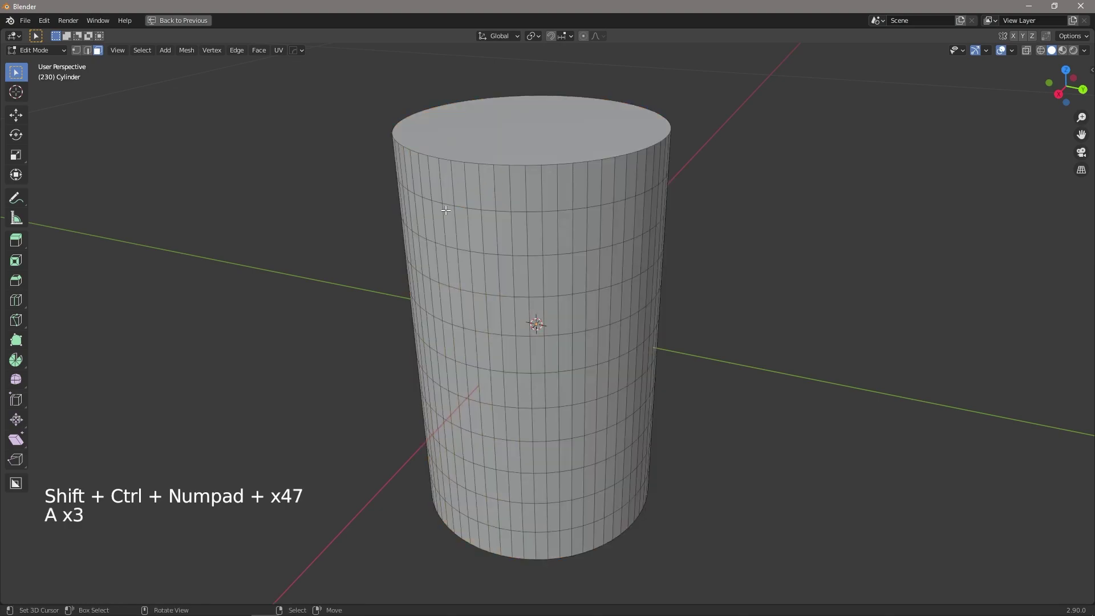
right_click(426, 186)
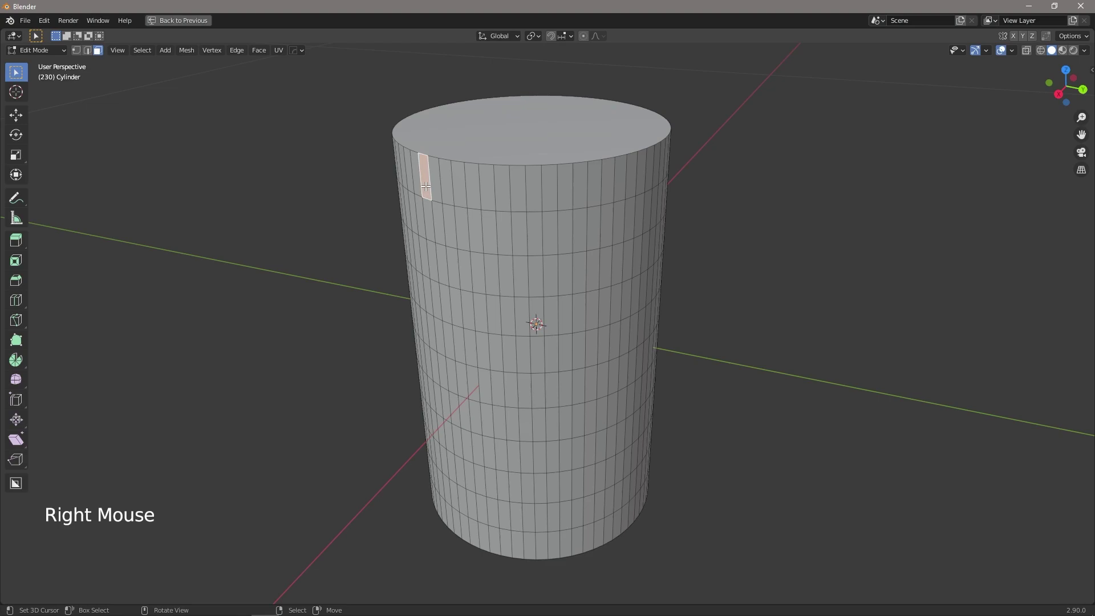
shift+right_click(472, 184)
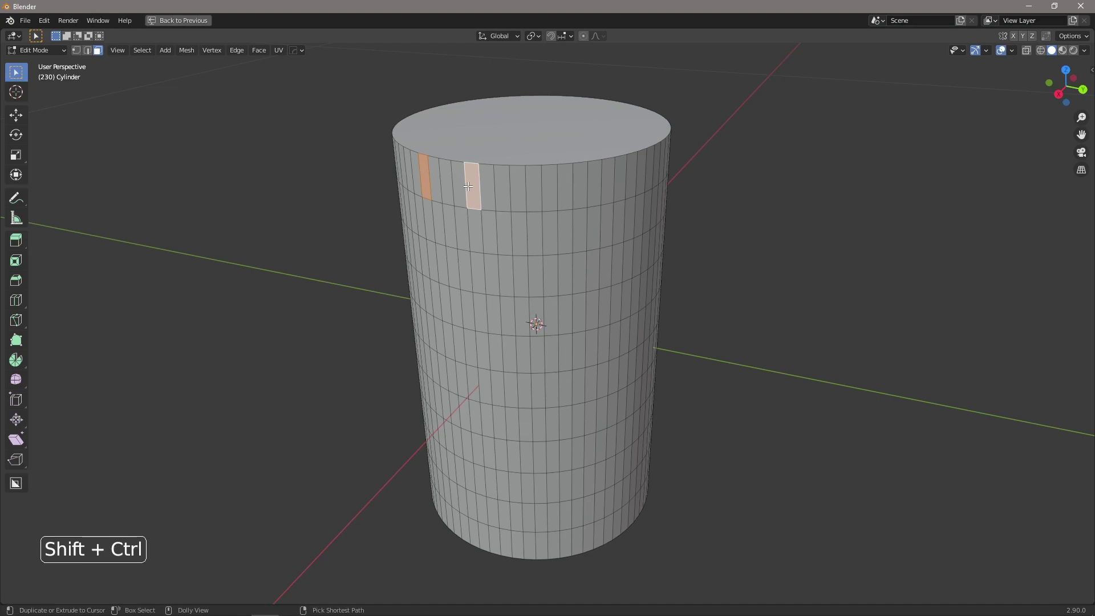
key(shift+ctrl+KP_Add)
key(shift+ctrl+KP_Add)
key(shift+ctrl+KP_Add)
key(shift+ctrl+KP_Add)
key(shift+ctrl+KP_Add)
key(shift+ctrl+KP_Add)
key(shift+ctrl+KP_Add)
key(shift+ctrl+KP_Add)
key(shift+ctrl+KP_Add)
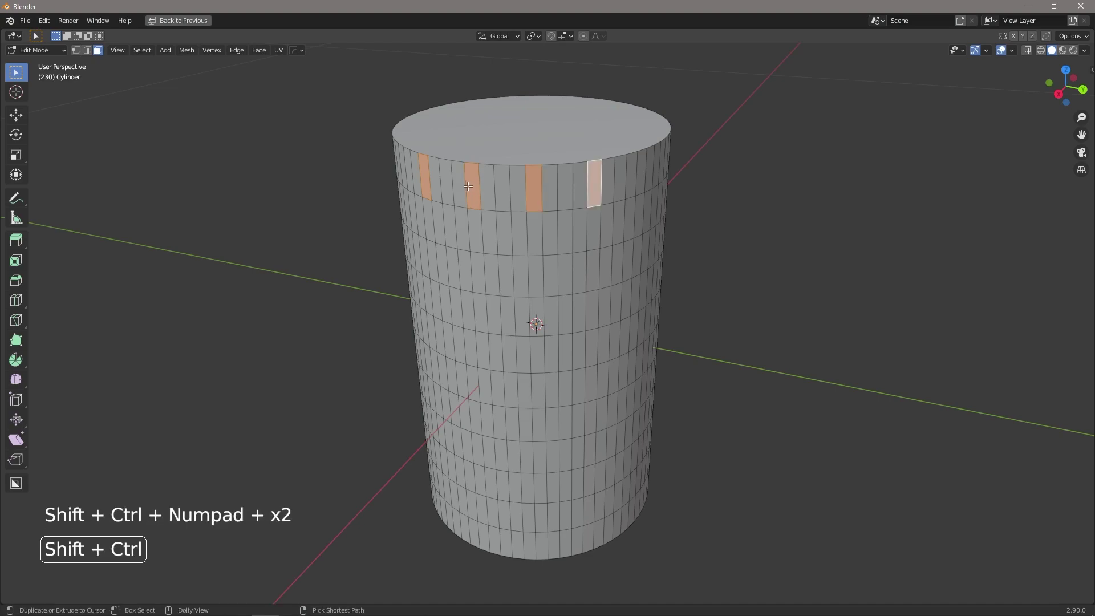
key(shift+ctrl+KP_Add)
key(shift+ctrl+KP_Add)
key(shift+ctrl+KP_Add)
key(shift+ctrl+KP_Add)
key(shift+ctrl+KP_Add)
key(shift+ctrl+KP_Add)
key(shift+ctrl+KP_Add)
key(shift+ctrl+KP_Add)
key(shift+ctrl+KP_Add)
key(shift+ctrl+KP_Add)
key(shift+ctrl+KP_Add)
key(shift+ctrl+KP_Add)
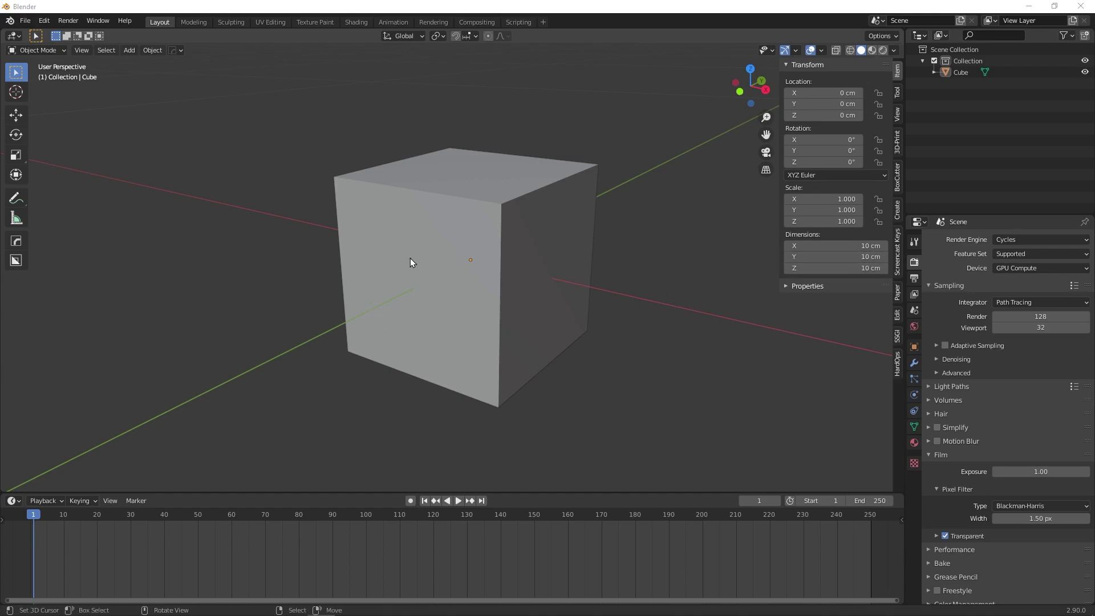
Step: Stretch the cube's X dimension to 45 cm, then undo it
click(836, 246)
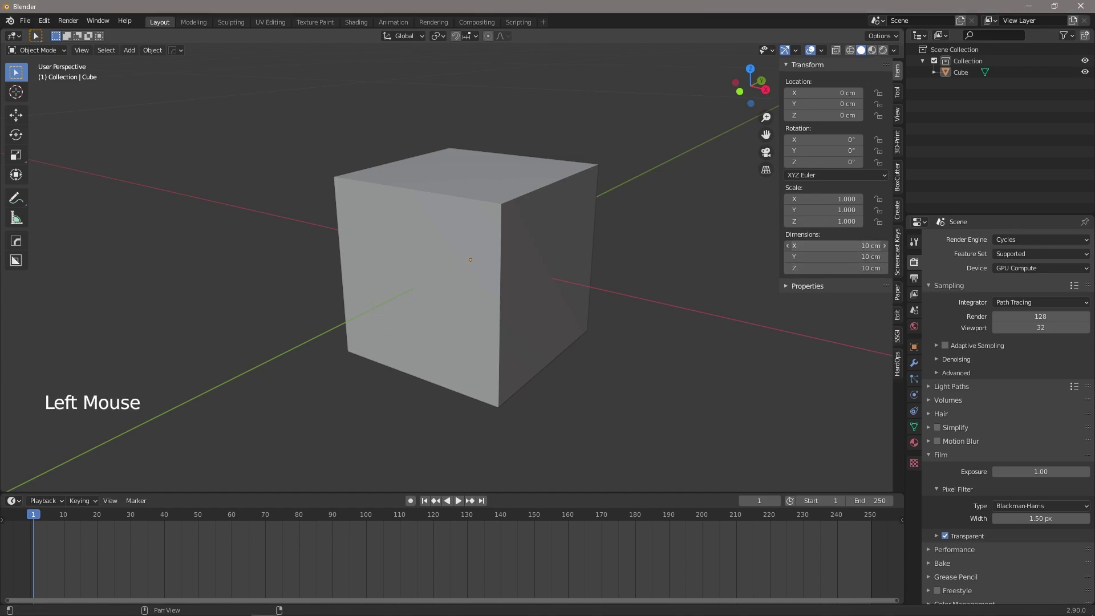
click(824, 246)
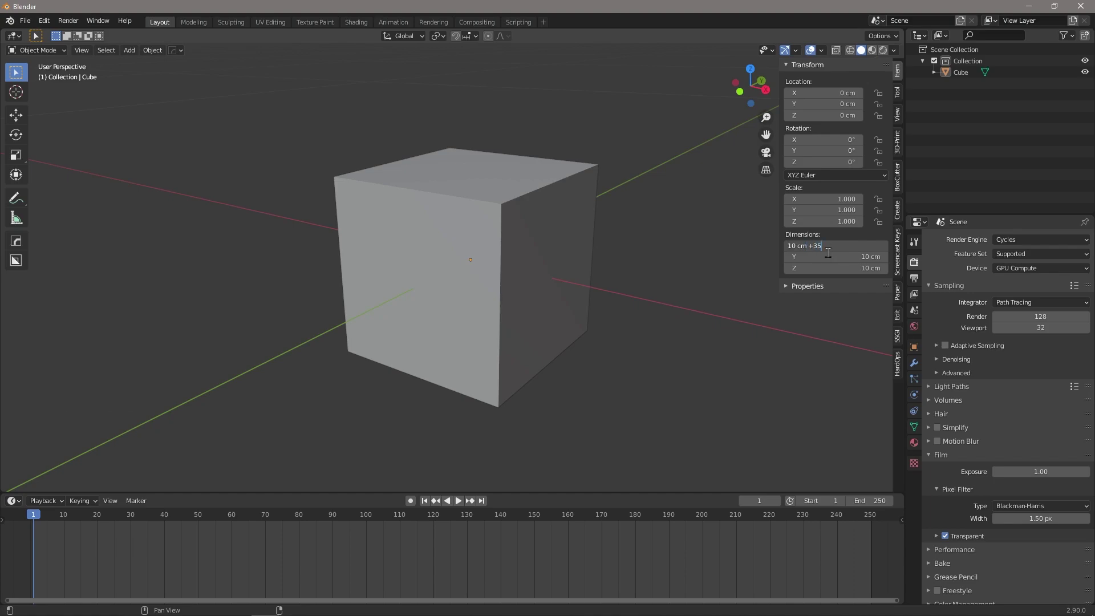
key(Return)
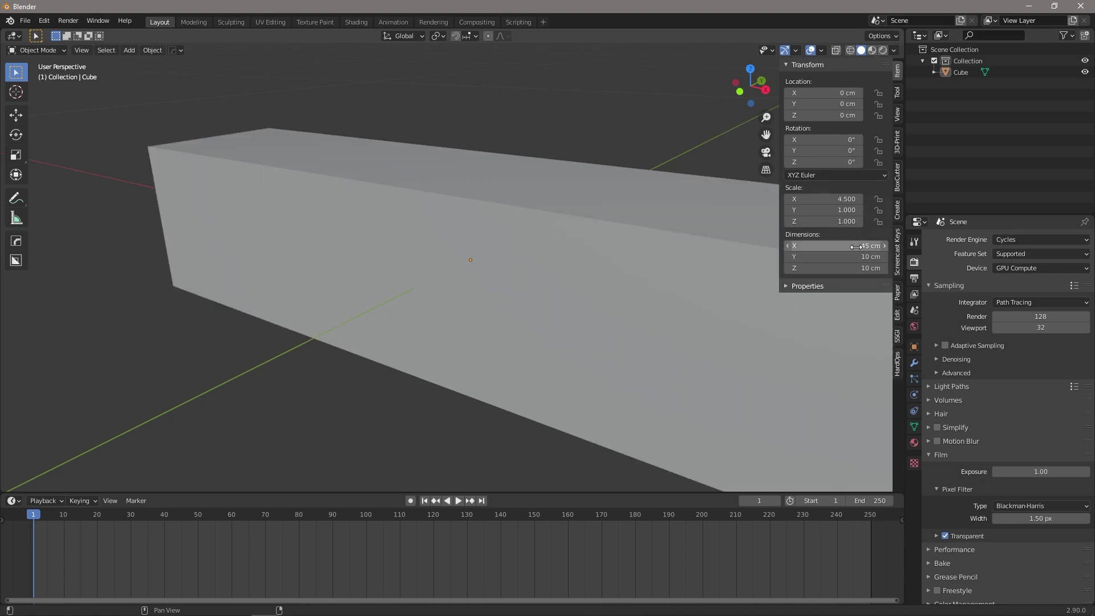
key(ctrl)
key(ctrl+z)
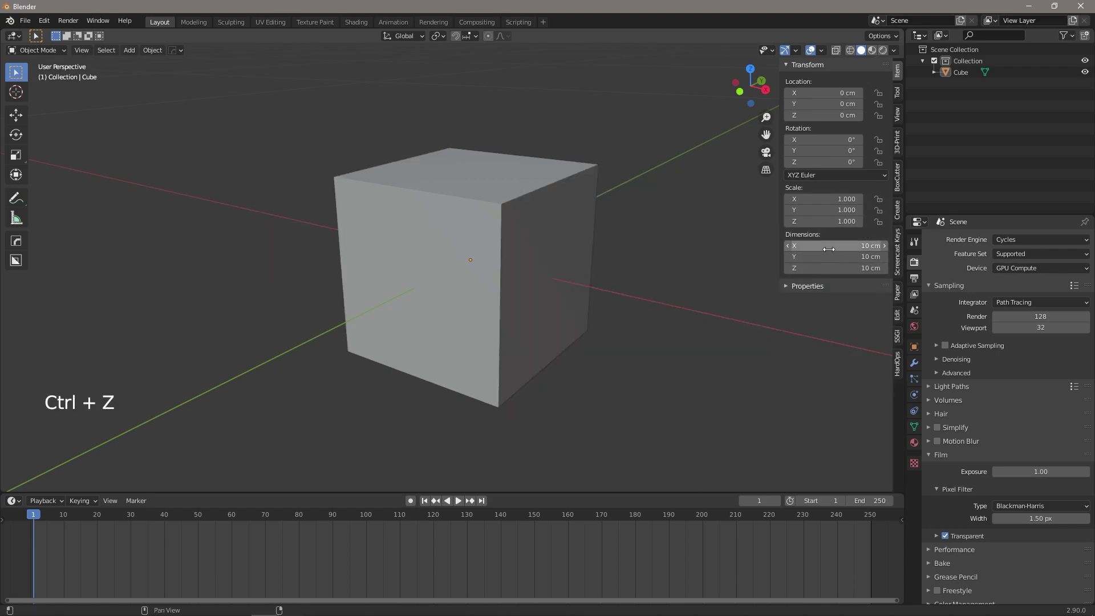
Step: Divide the X dimension by 5 into a 2 cm slab, then undo back to the 10 cm cube
click(847, 246)
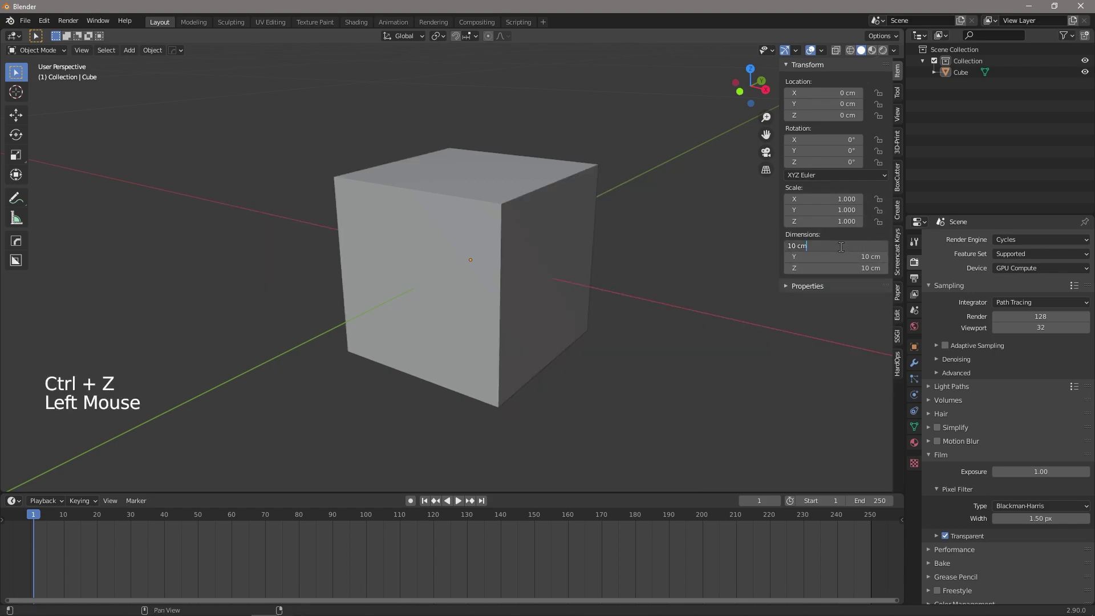
text(/)
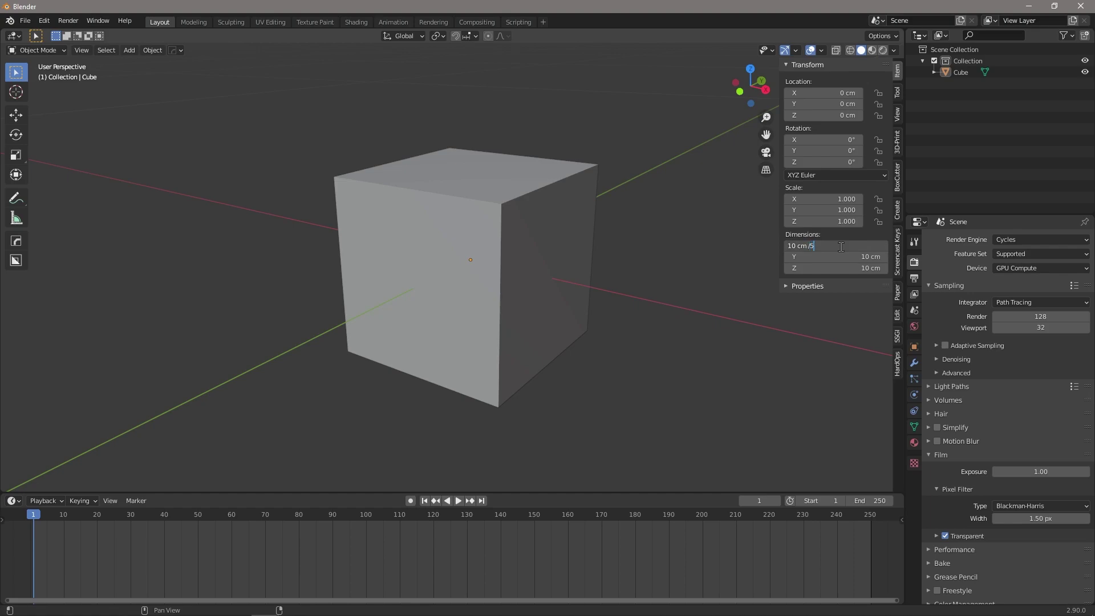
text(5)
key(Return)
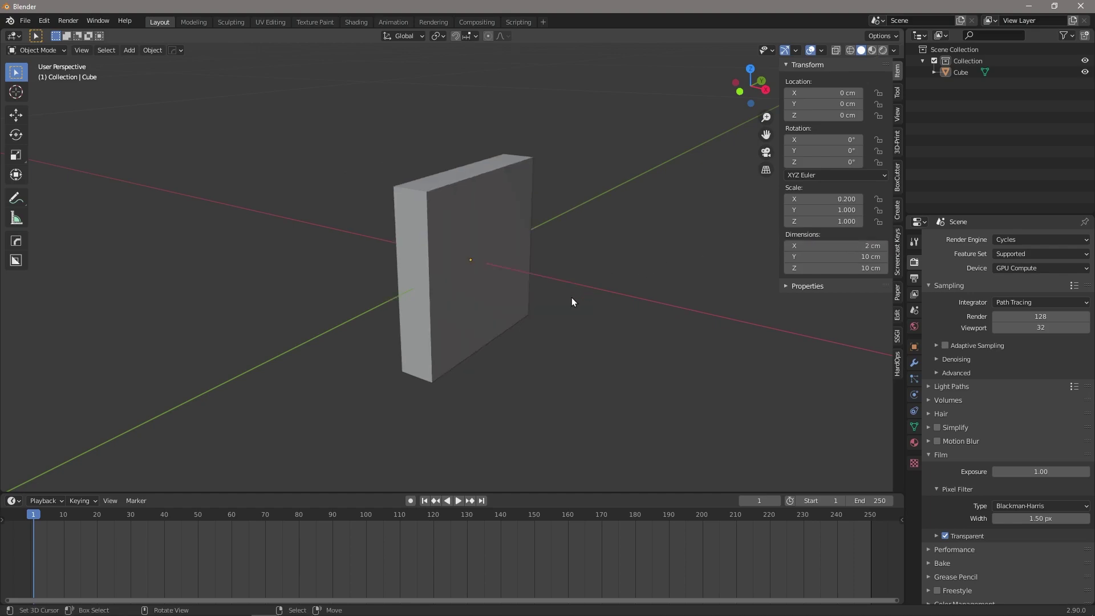
key(ctrl+z)
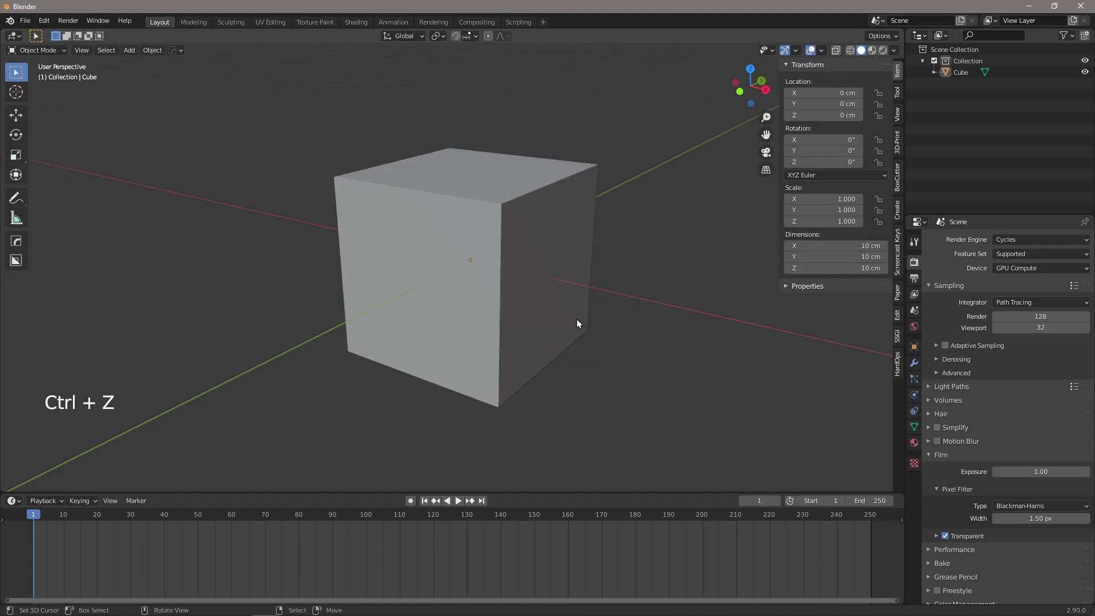
shift+middle_drag(501, 313, 536, 309)
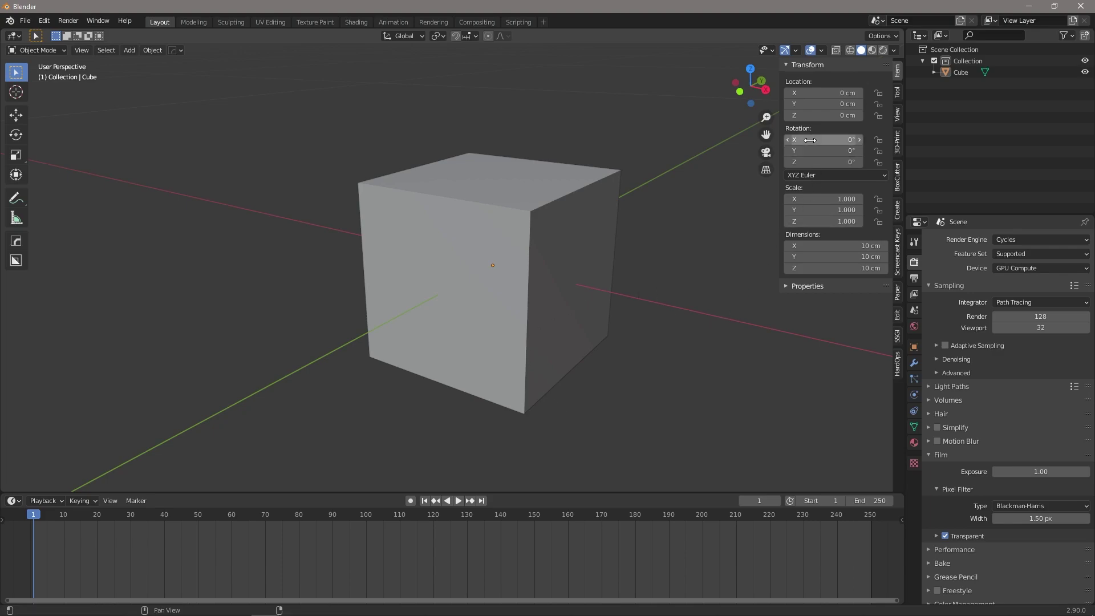
Step: Enter #frame in the cube's X rotation field to drive it, then play the animation
click(830, 140)
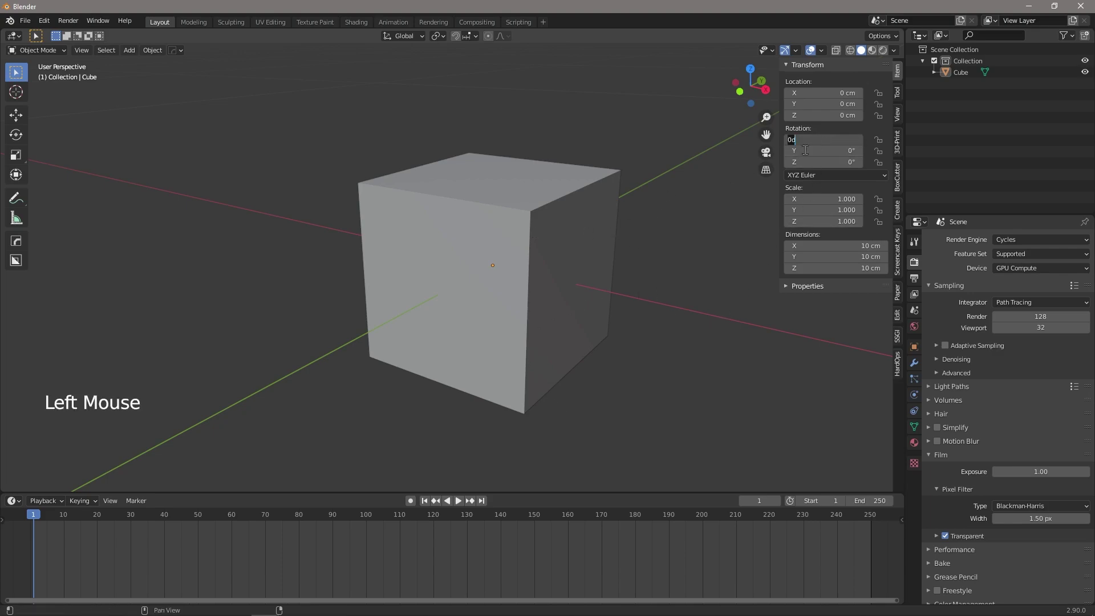
key(shift)
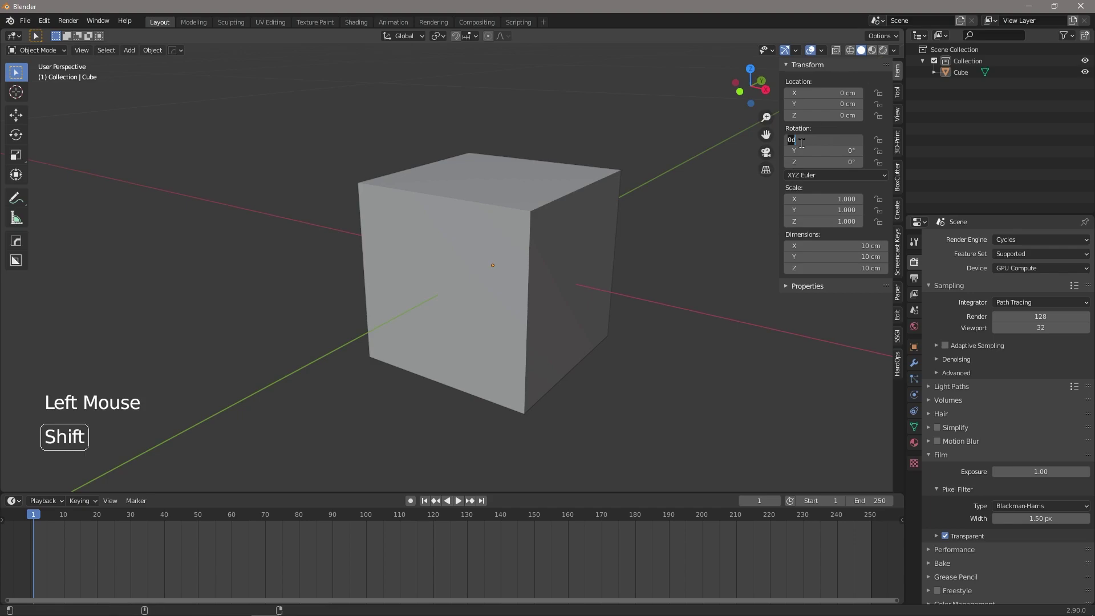
text(#)
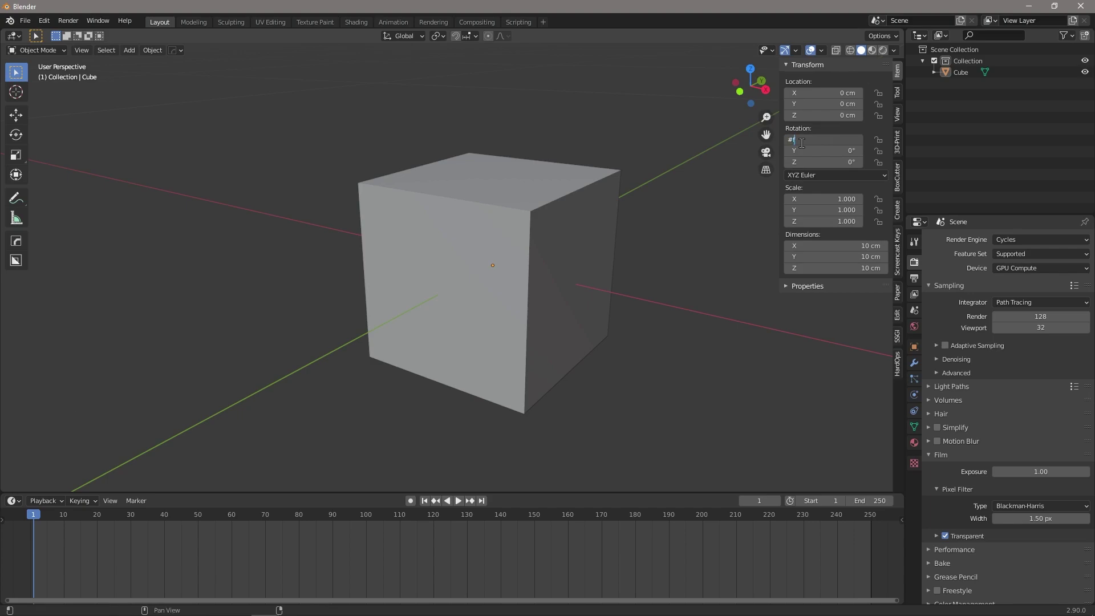
text(frame)
key(Return)
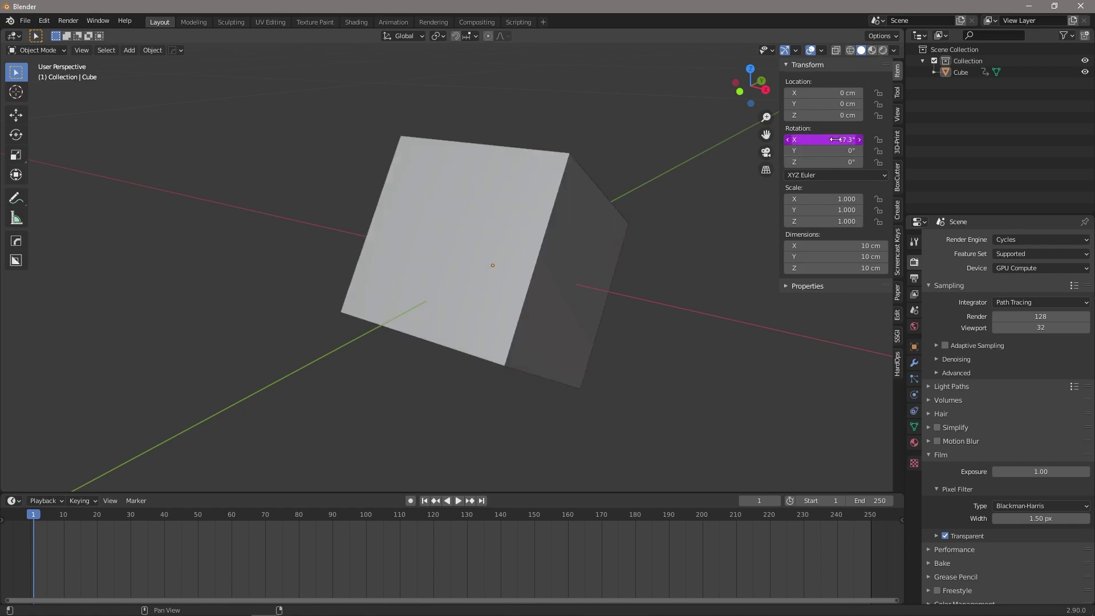
click(459, 501)
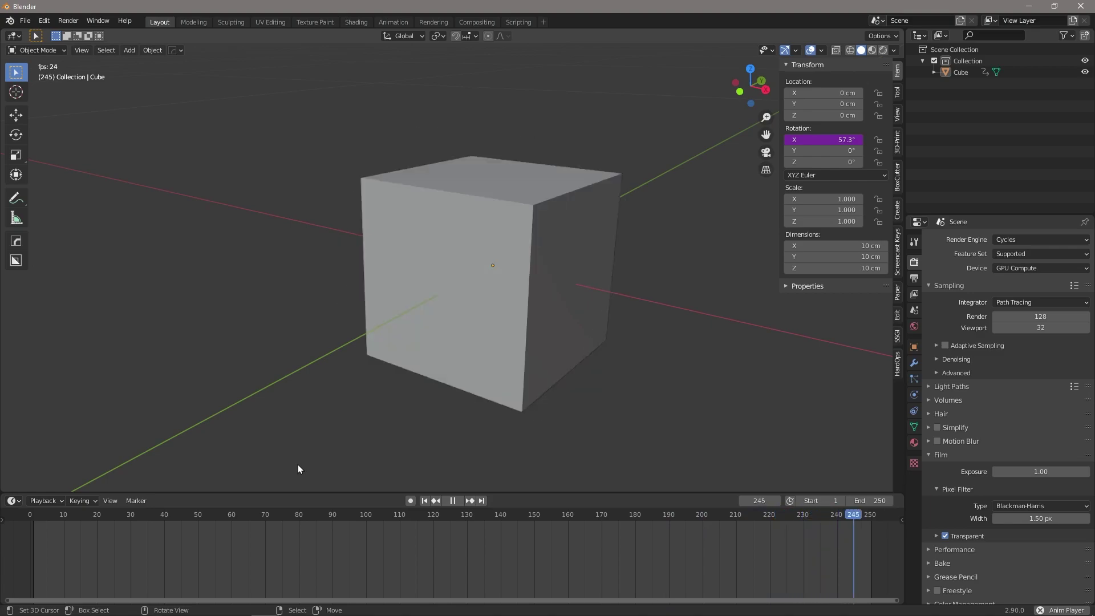
Step: Change the cube's Rotation X driver to frame/35 and replay the slower spin
click(453, 501)
double_click(801, 140)
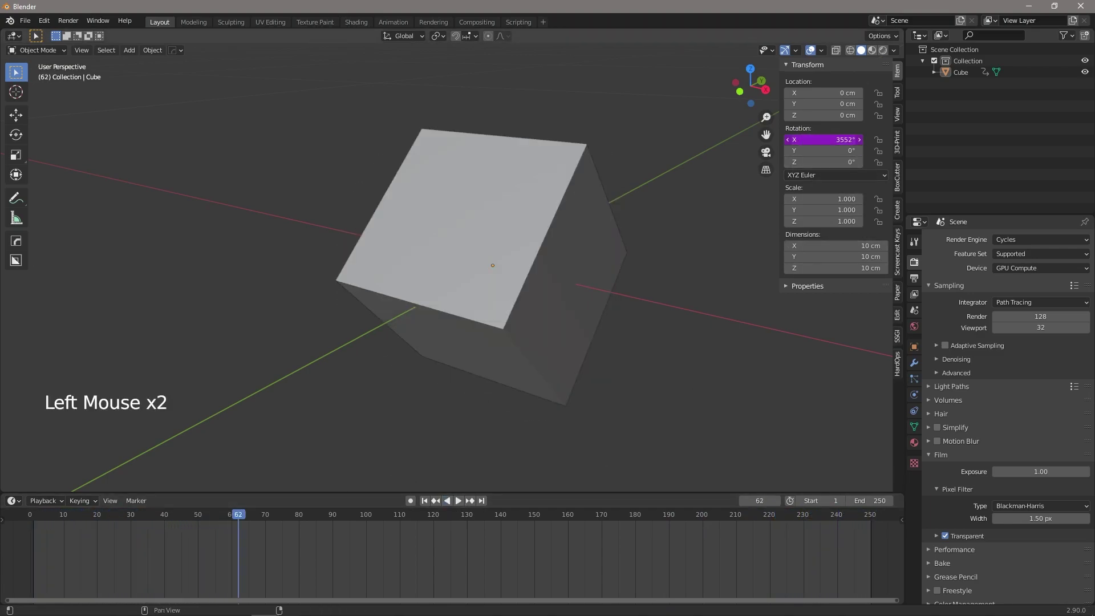
text(frame)
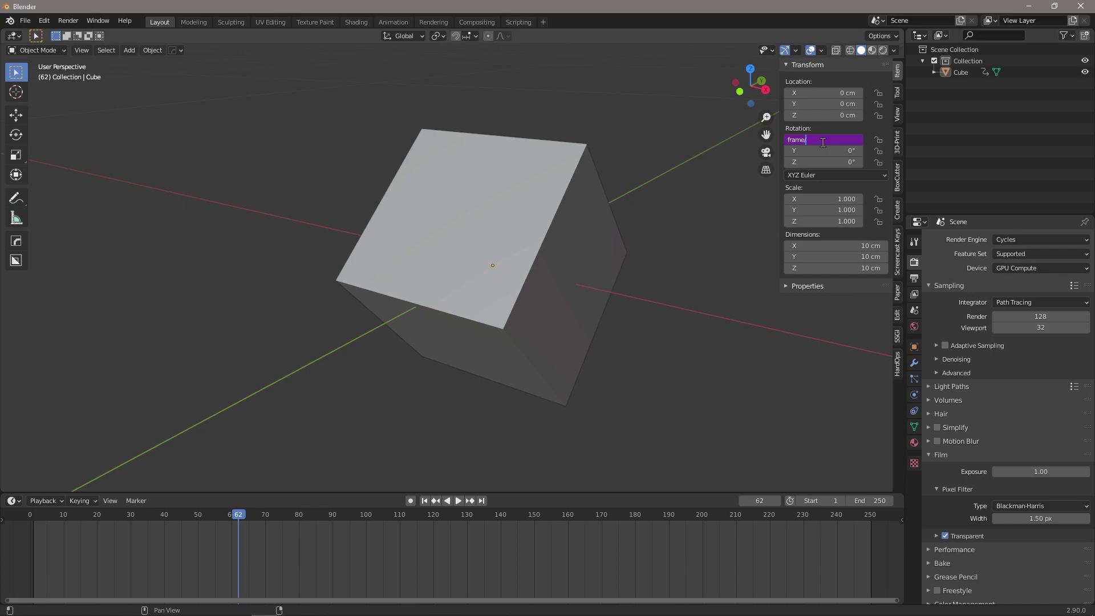
text(/35)
key(Return)
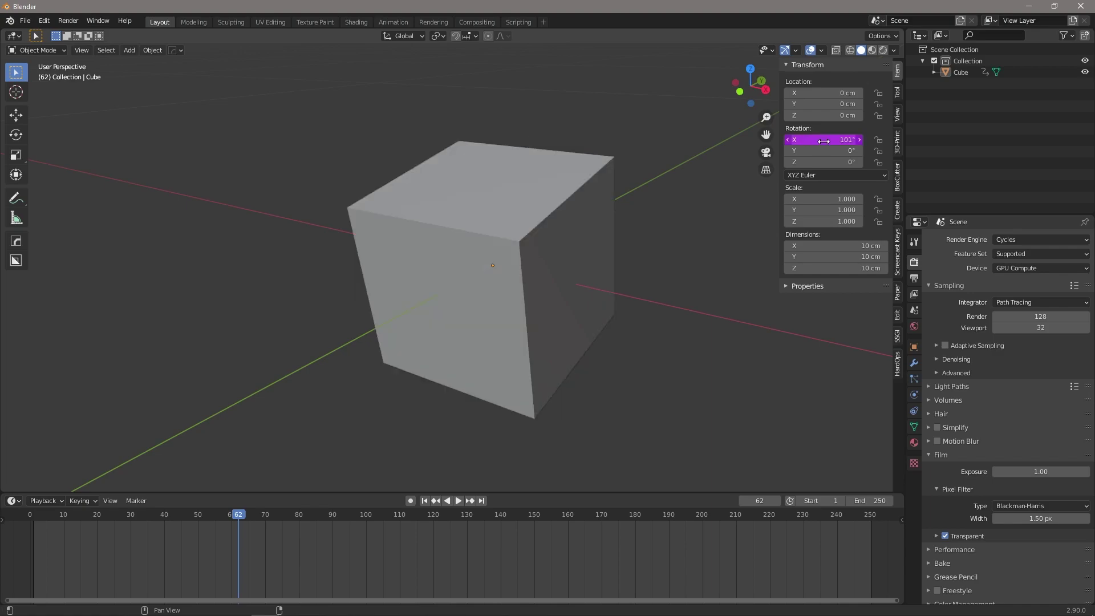
click(460, 500)
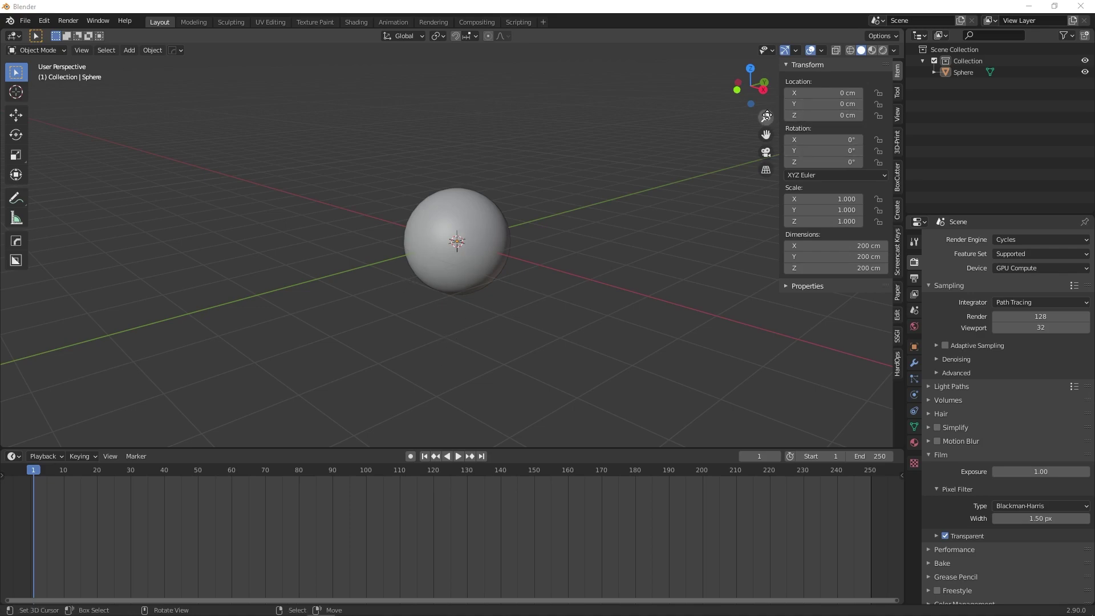
Step: Drive the sphere's Location Z with #frame, then sin(frame*.1), and play the bobbing animation
click(825, 115)
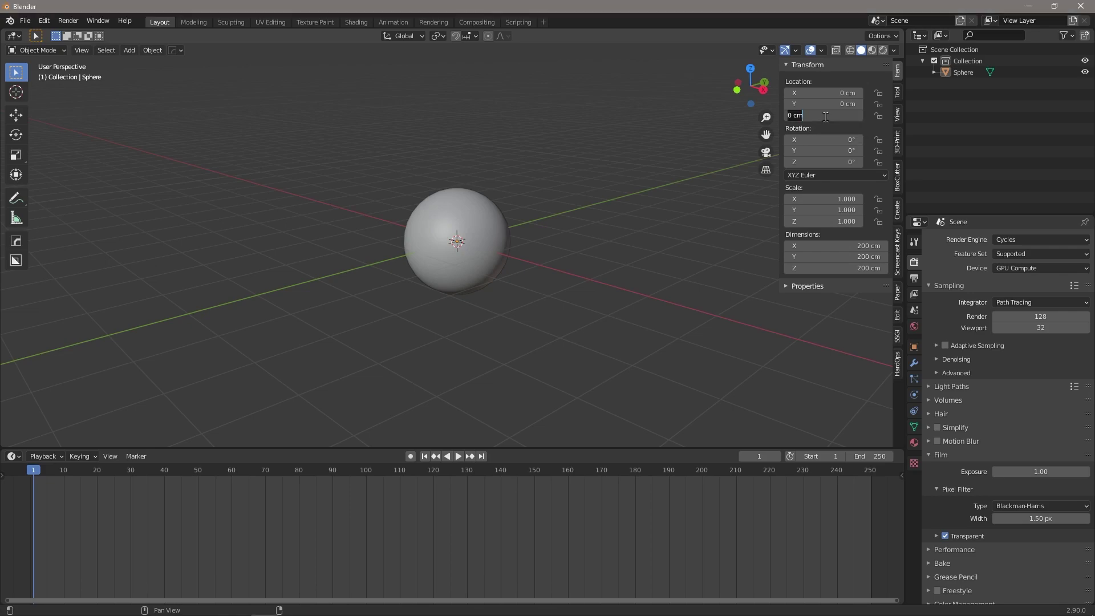
text(#frame)
key(Return)
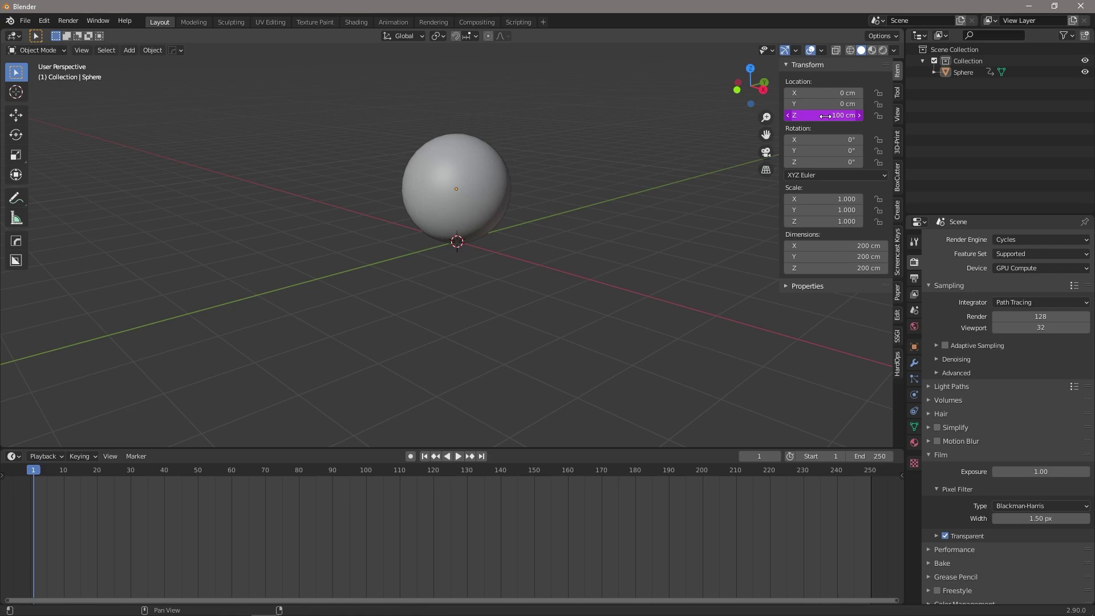
click(825, 116)
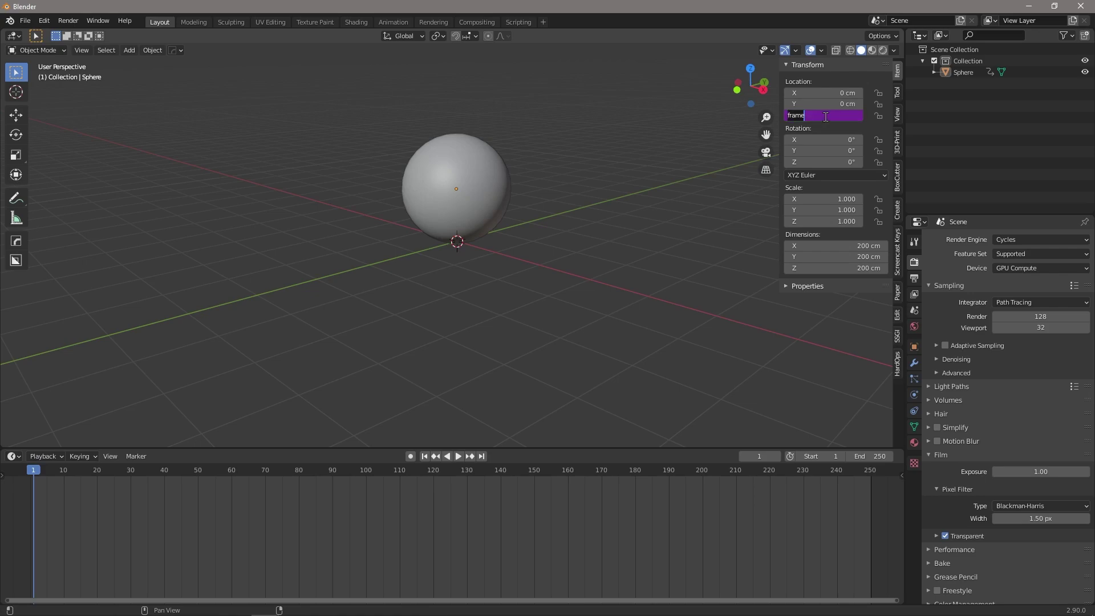
text(sin(frame*.1))
key(Return)
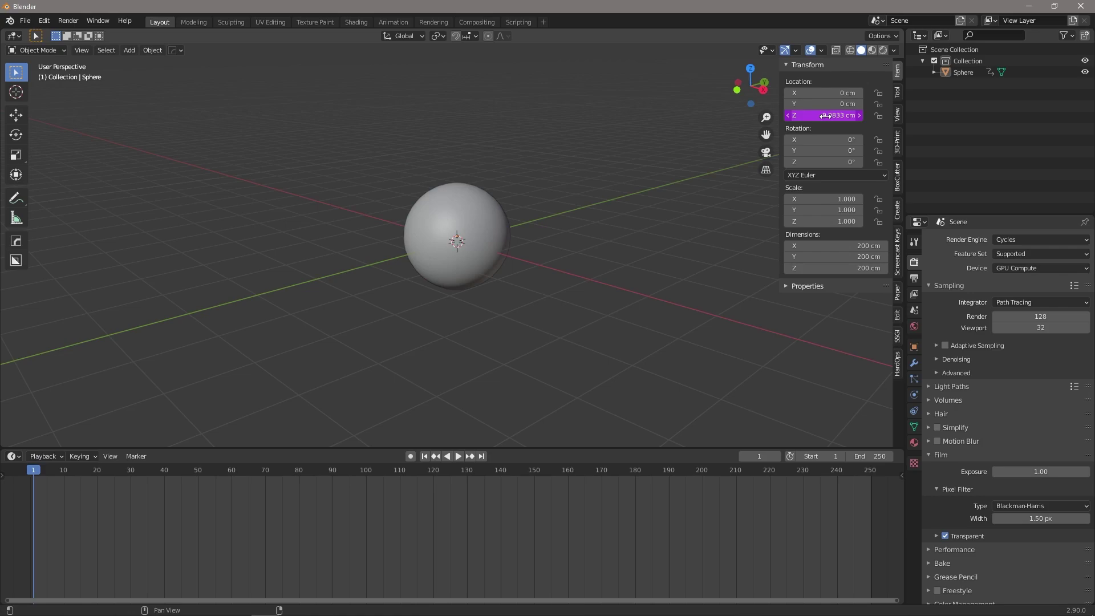
click(453, 455)
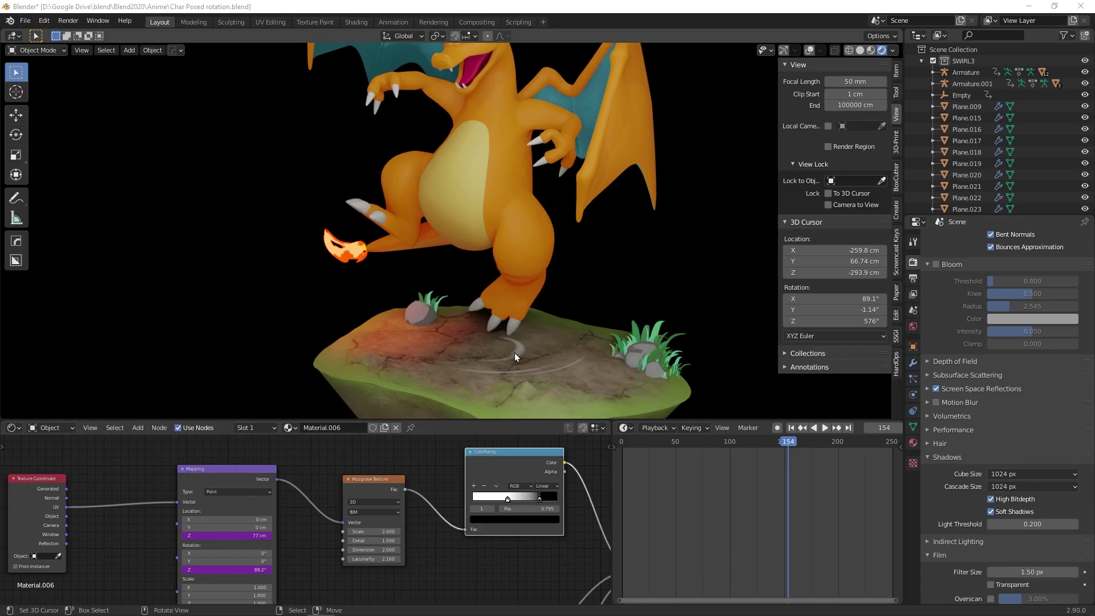
Step: Orbit around the Charizard model and play its animation
middle_drag(521, 273, 485, 392)
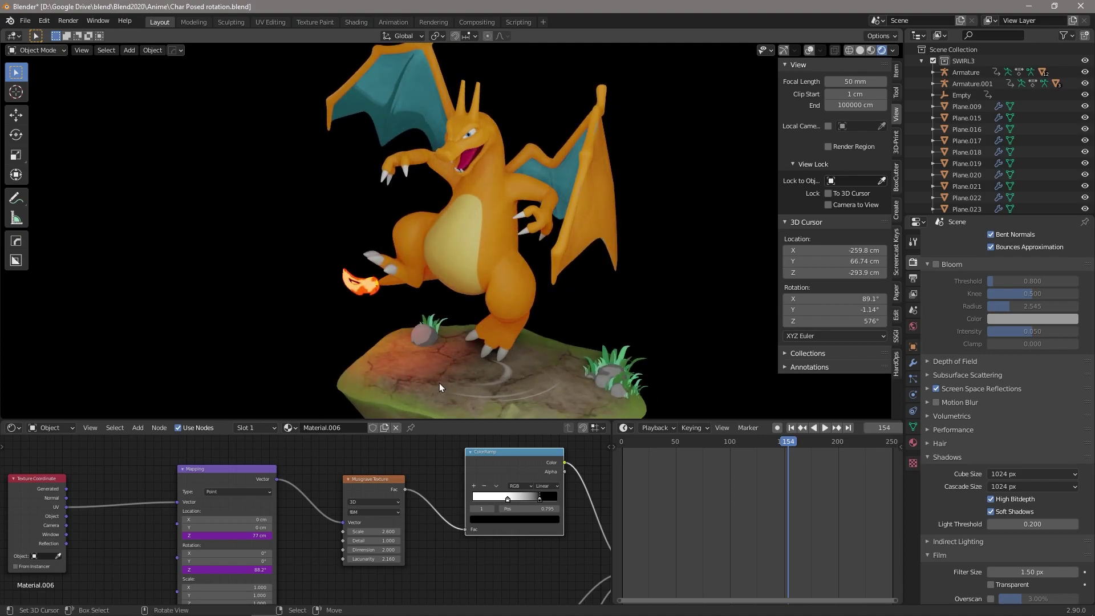
click(825, 428)
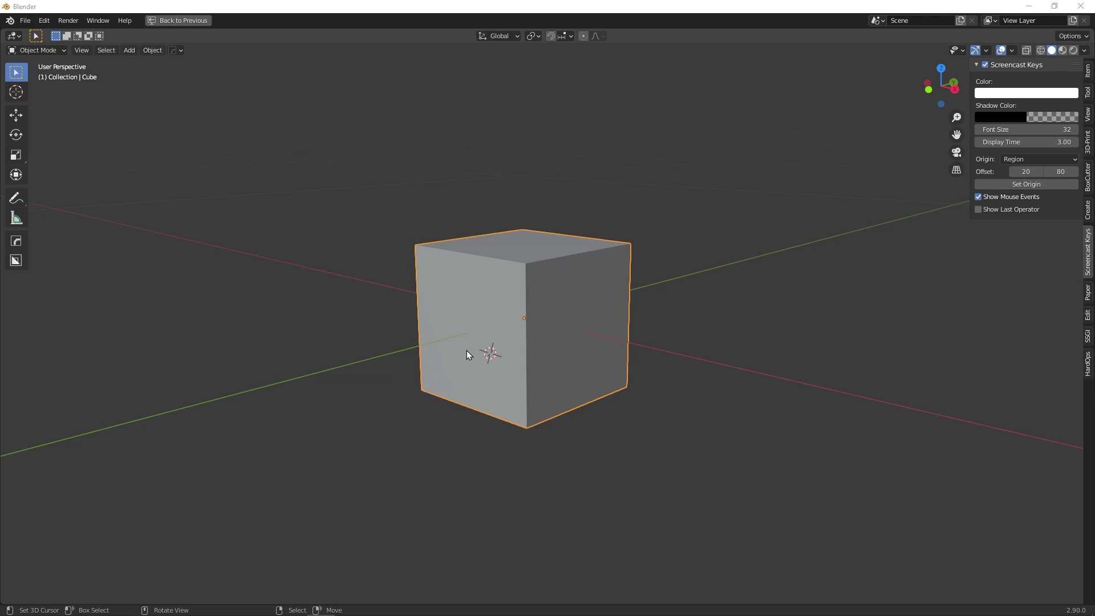
Step: In front view, make a straight knife cut across the cube's face in Edit Mode
middle_drag(467, 352, 522, 356)
key(KP_1)
key(Tab)
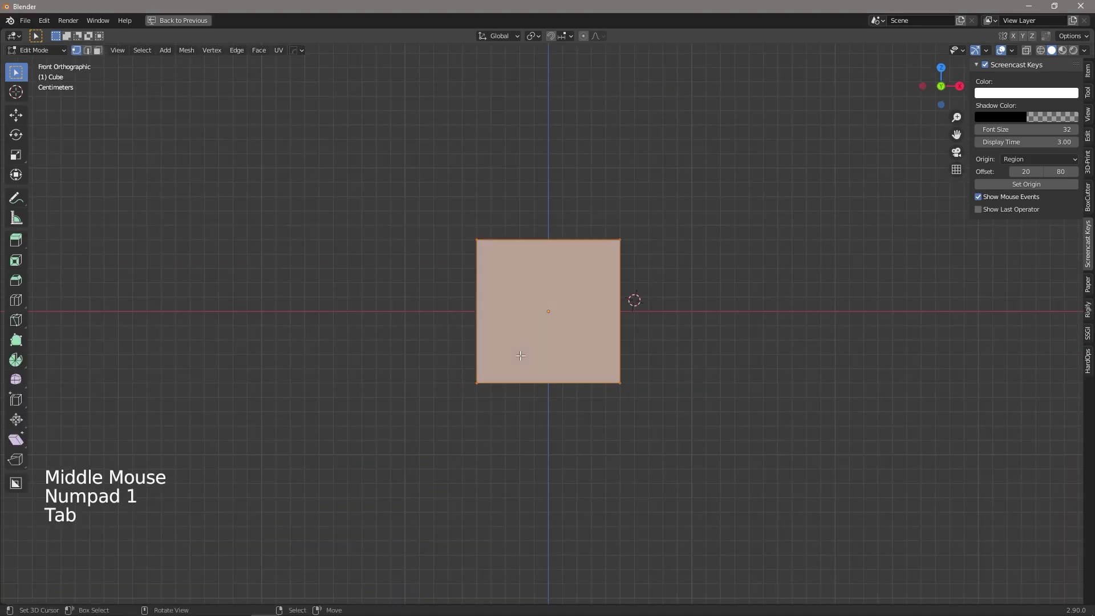
key(k)
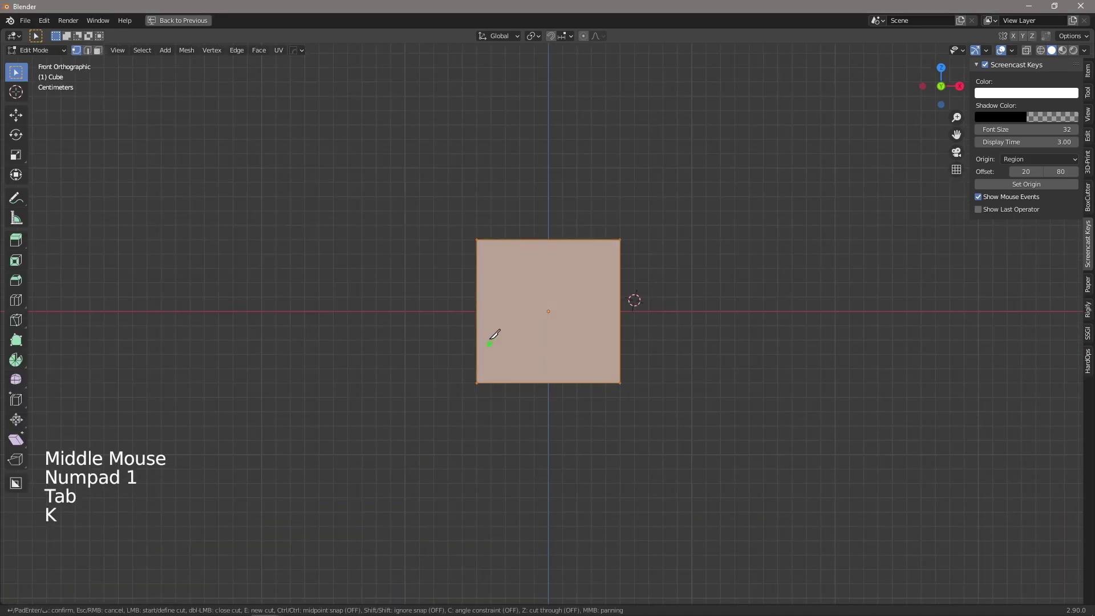
click(478, 310)
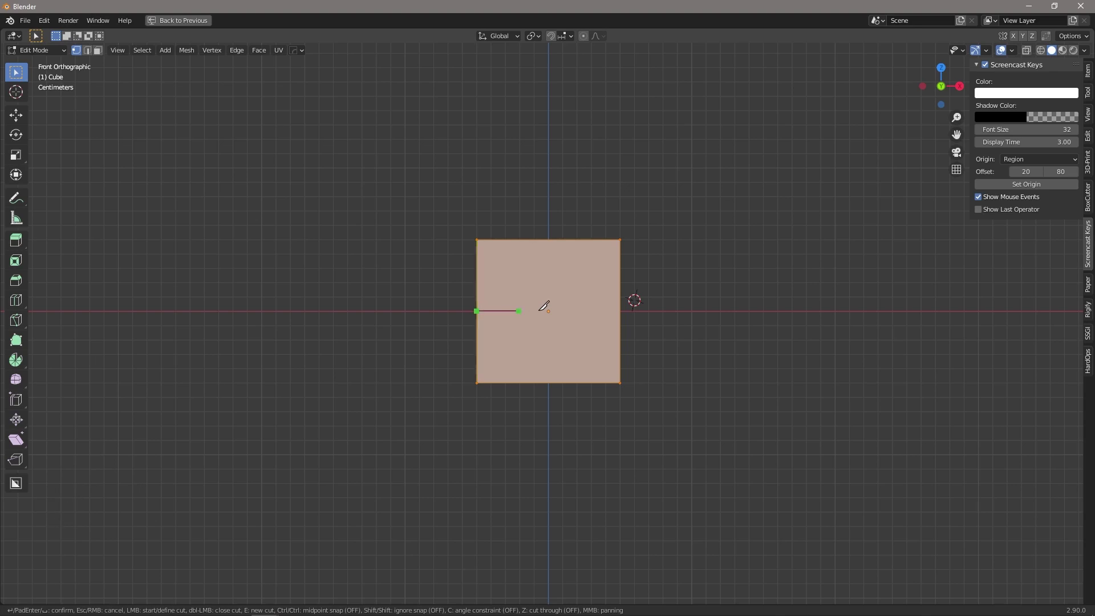
click(620, 311)
key(Return)
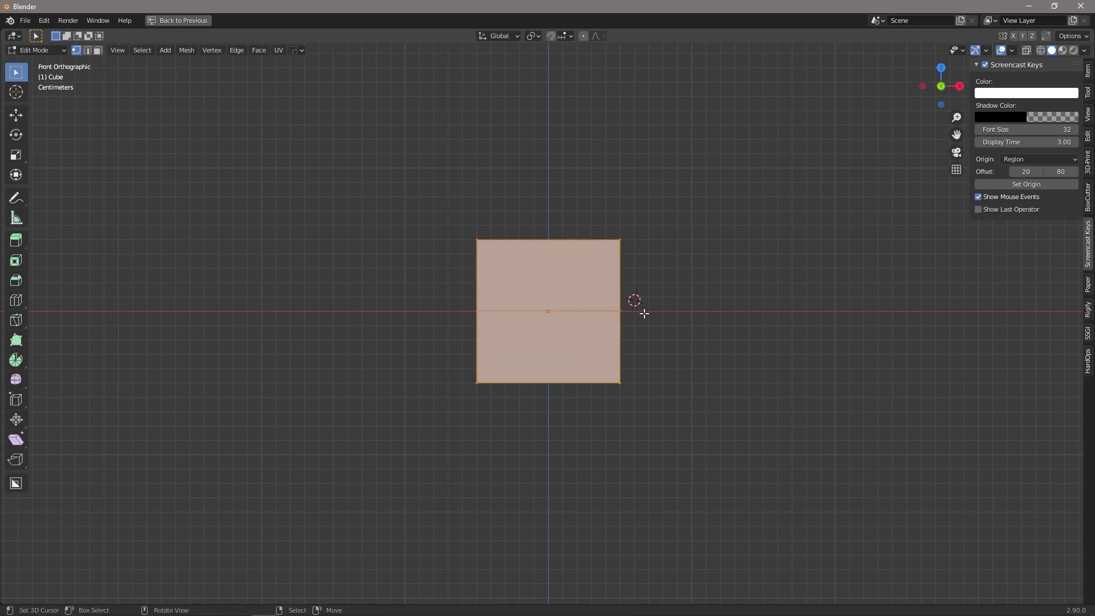
Step: Inspect the cut in perspective, return to front view and undo it
middle_drag(684, 318, 665, 340)
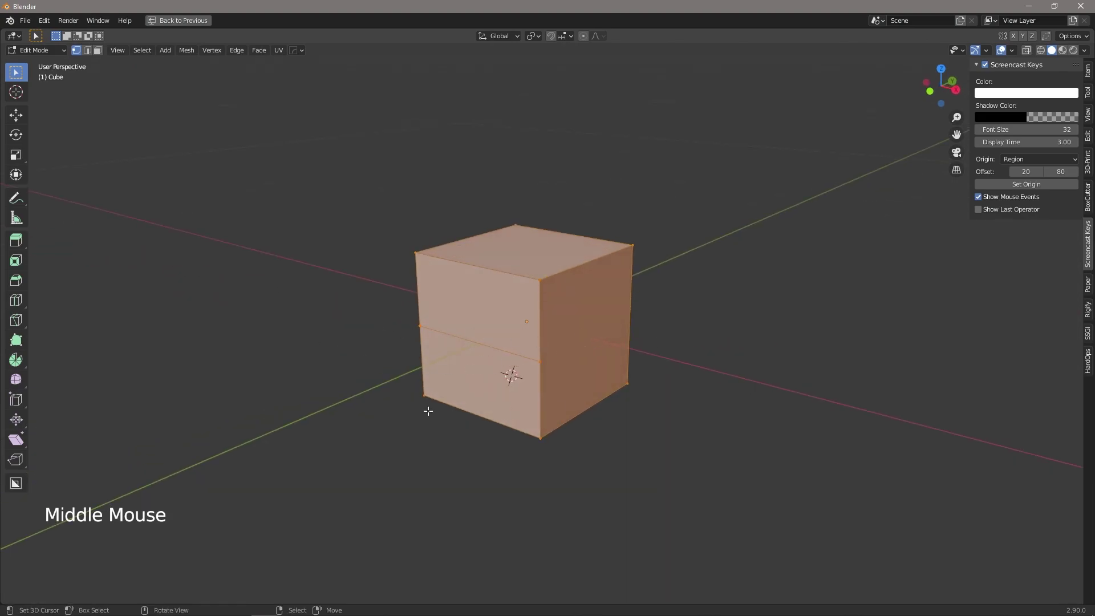
middle_drag(515, 392, 535, 378)
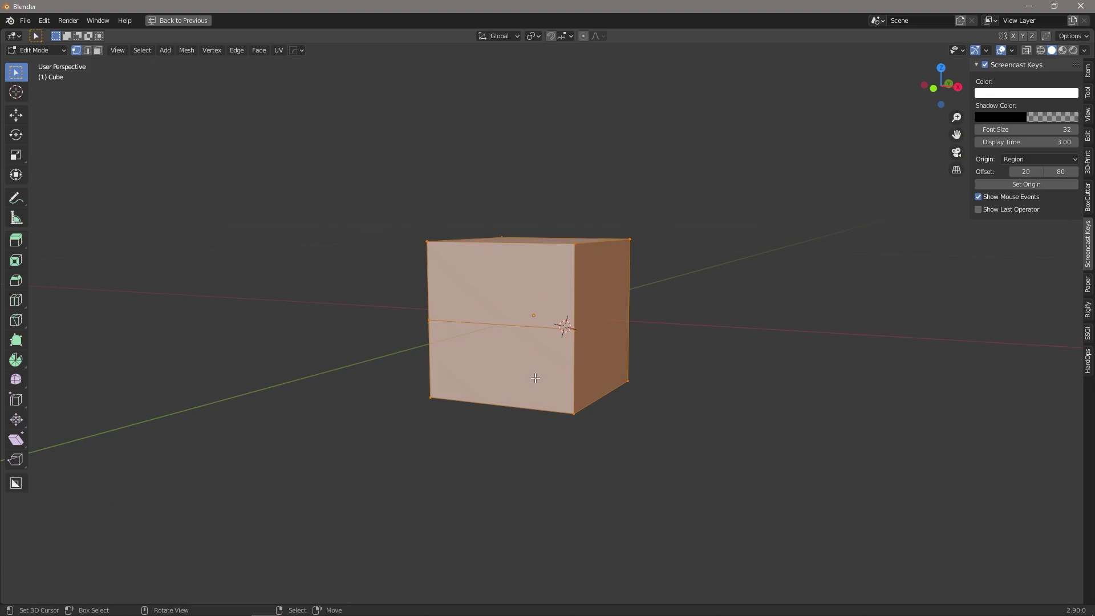
key(KP_1)
key(ctrl+z)
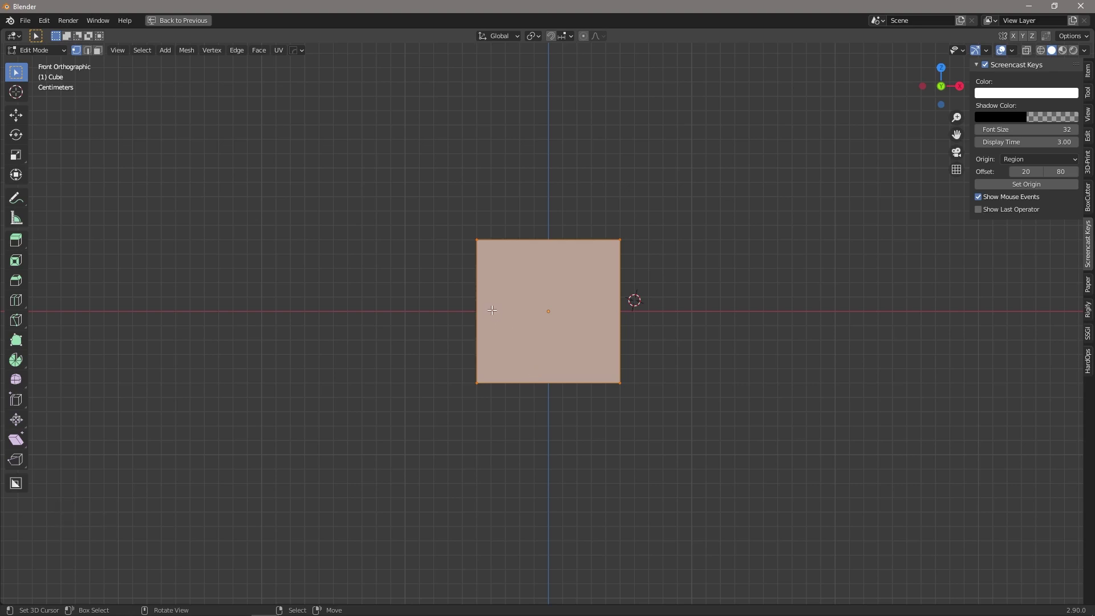
Step: Try a cut-through knife cut on the cube, inspect it, then undo it
key(k)
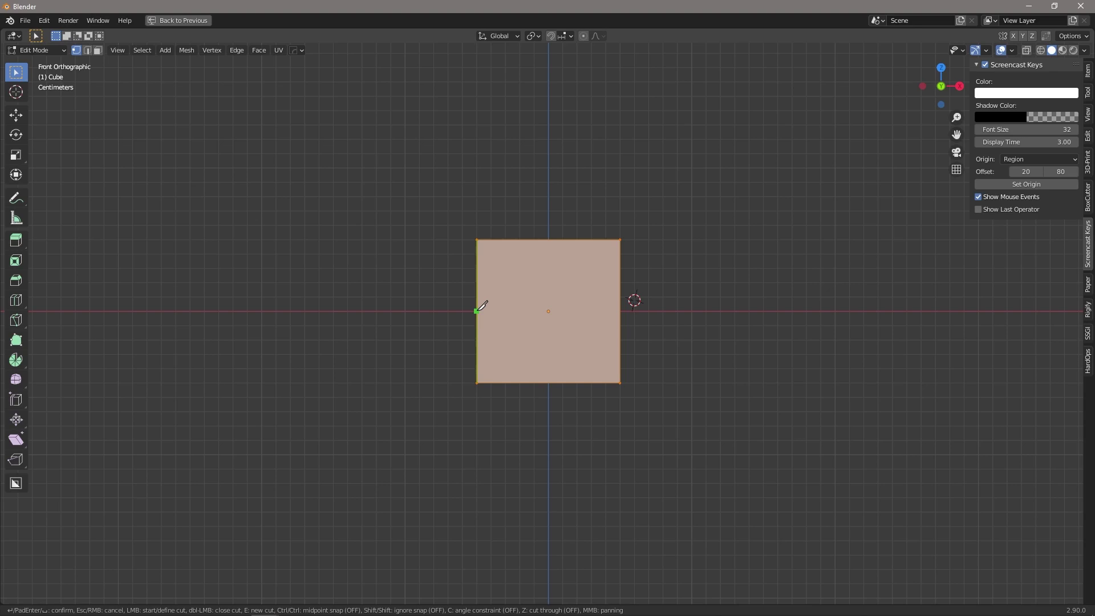
key(z)
click(477, 311)
key(Return)
middle_drag(654, 311, 574, 357)
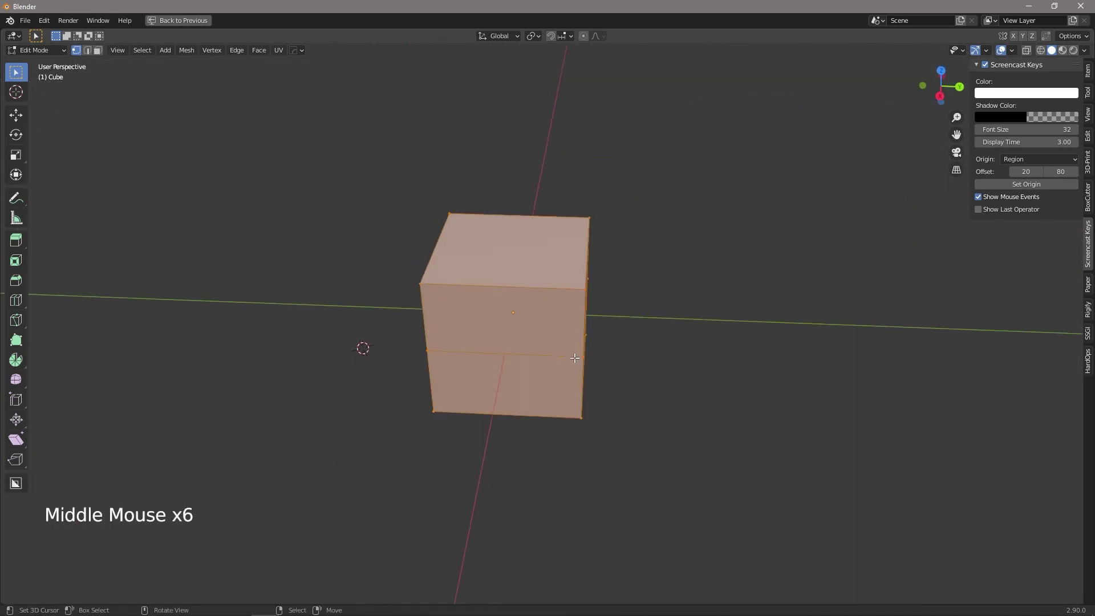
key(KP_1)
key(ctrl+z)
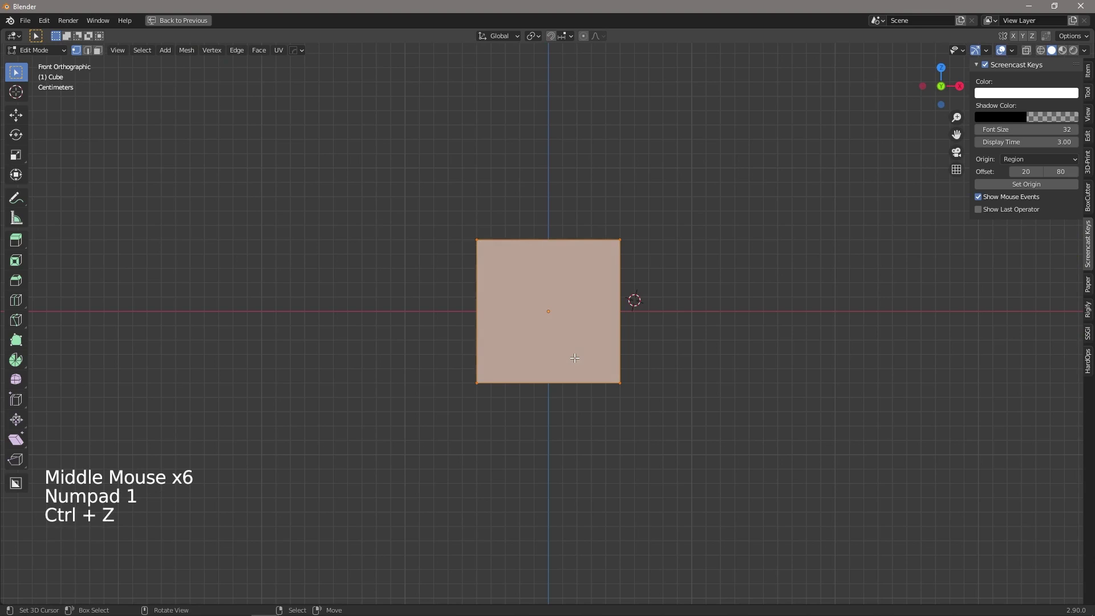
Step: Cut a stepped cut-through knife line from the top edge out past the right side
key(k)
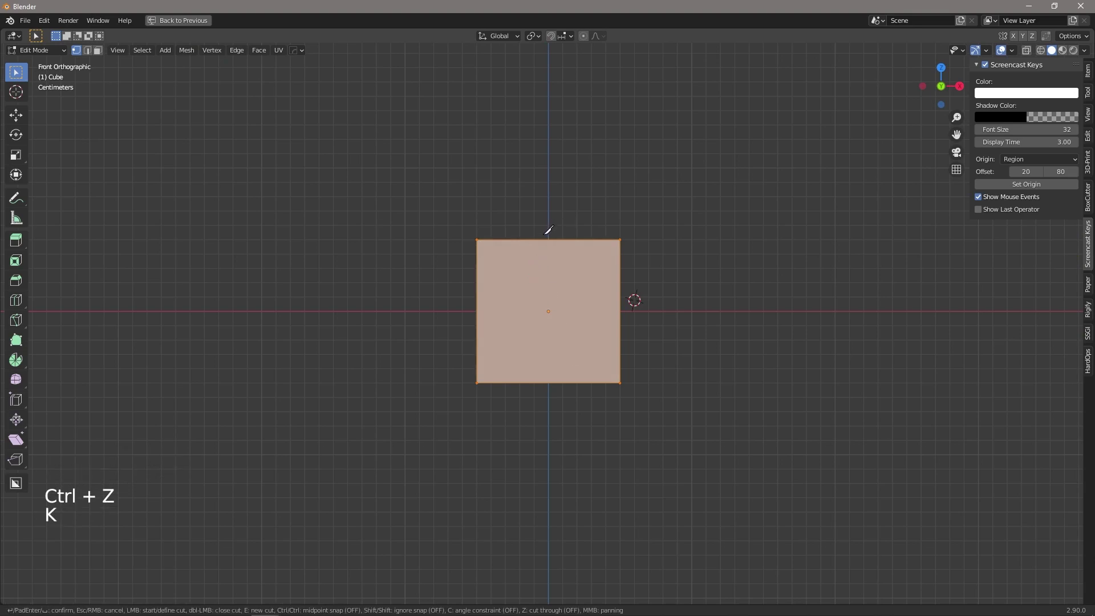
click(546, 239)
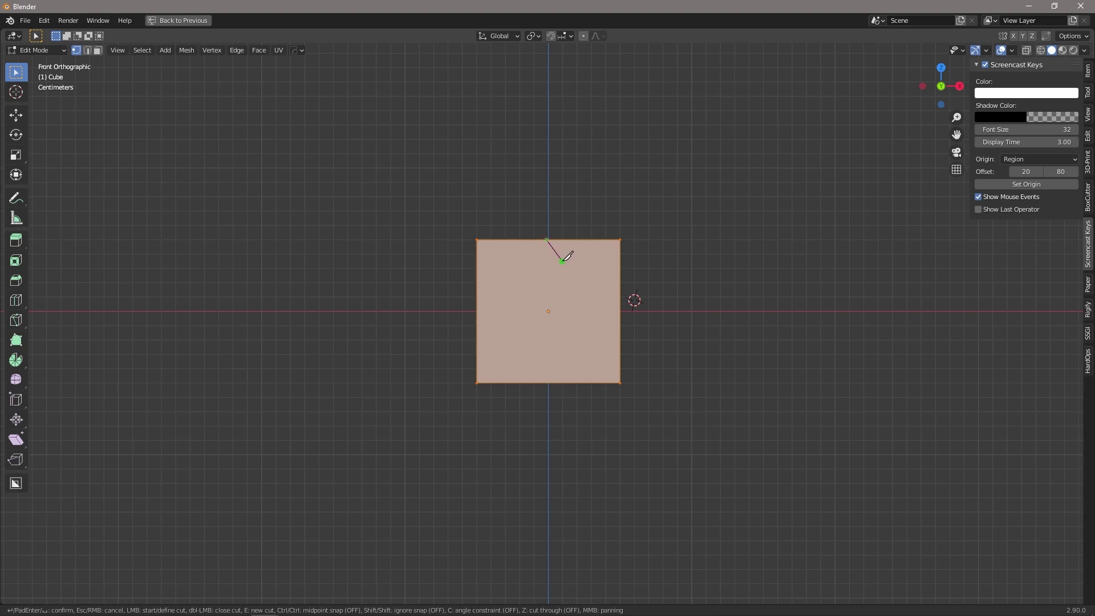
key(z)
click(562, 261)
click(572, 253)
click(579, 279)
click(594, 280)
click(595, 317)
click(657, 329)
middle_drag(707, 296, 646, 313)
middle_drag(645, 313, 646, 283)
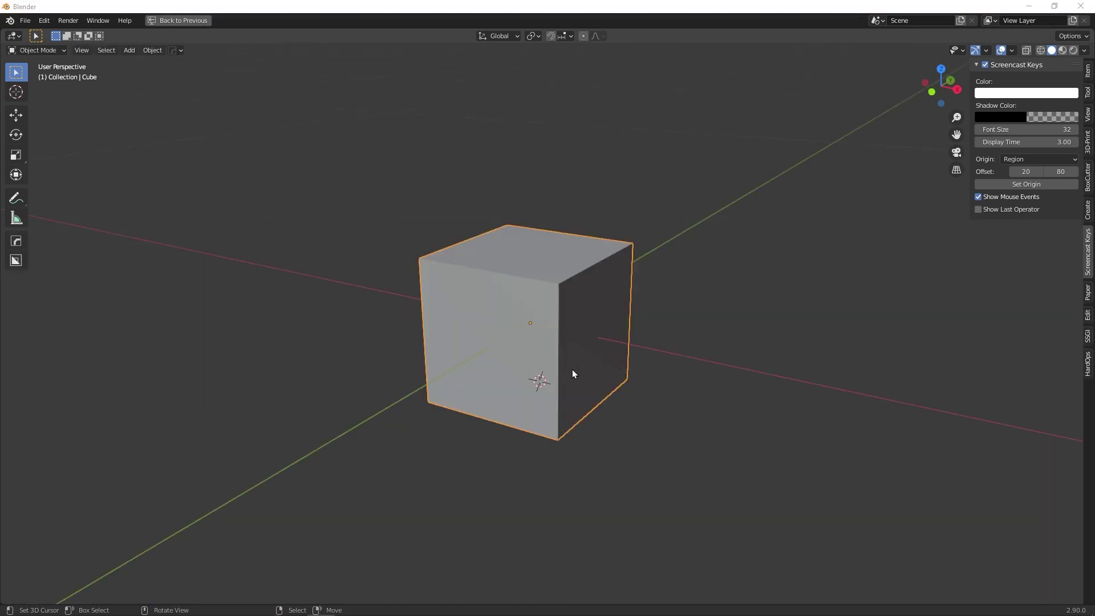
Step: In Edit Mode, add a loop cut around the cube and slide it near the top
mouse_move(573, 373)
middle_down()
mouse_move(599, 374)
mouse_move(570, 372)
middle_up()
key(Tab)
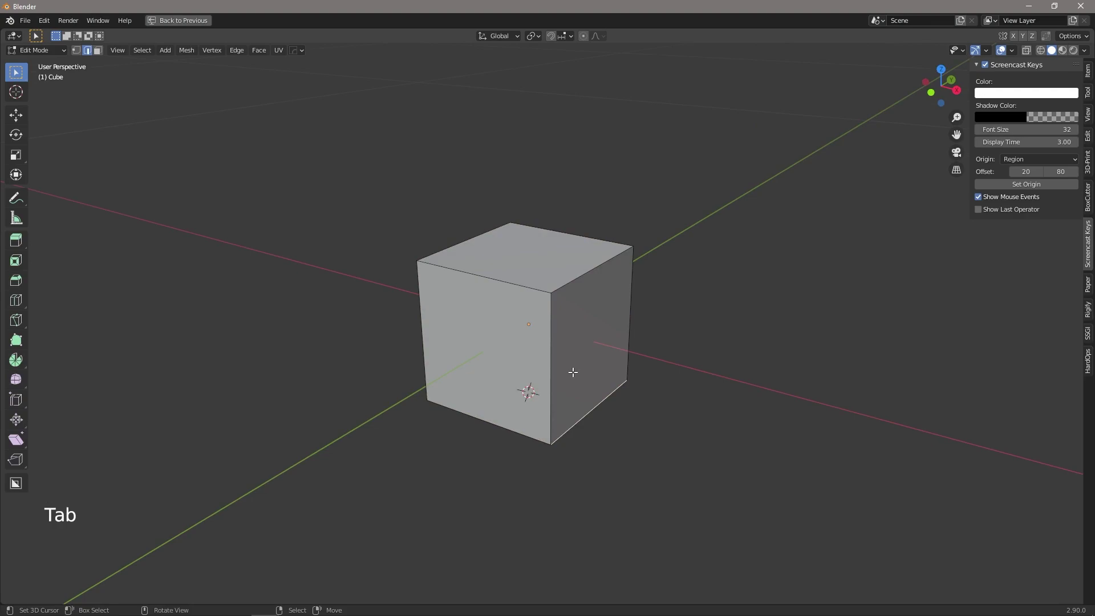
middle_drag(533, 311, 548, 346)
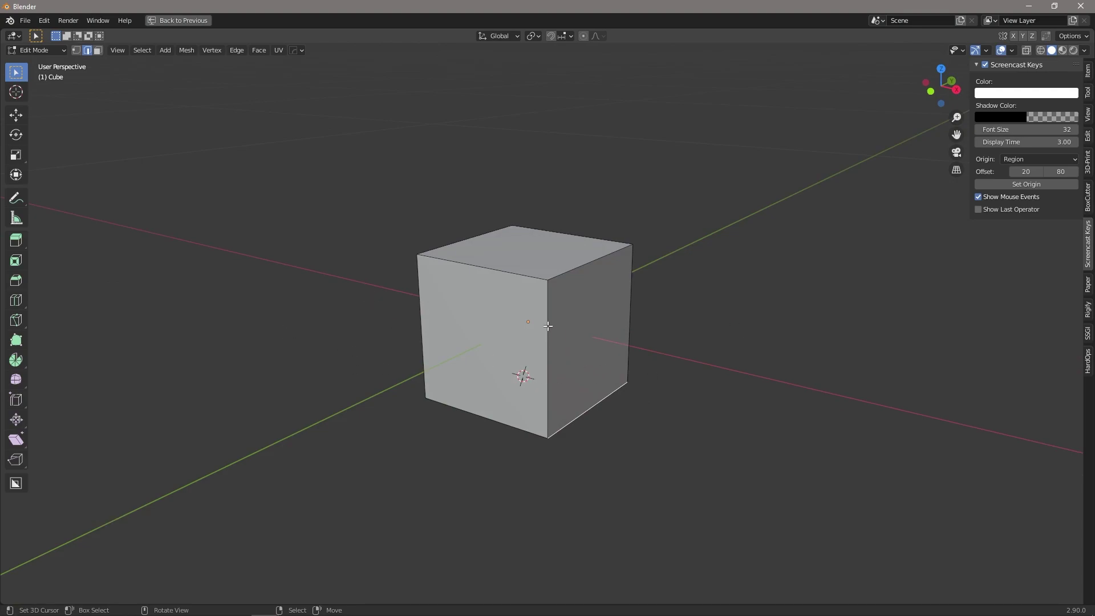
key(ctrl+r)
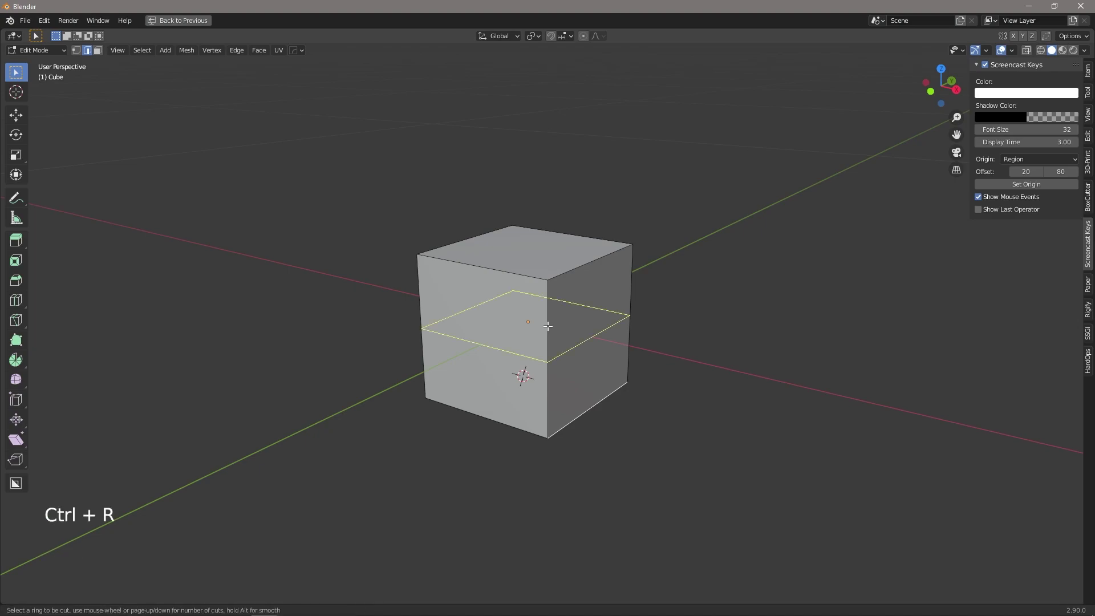
click(547, 326)
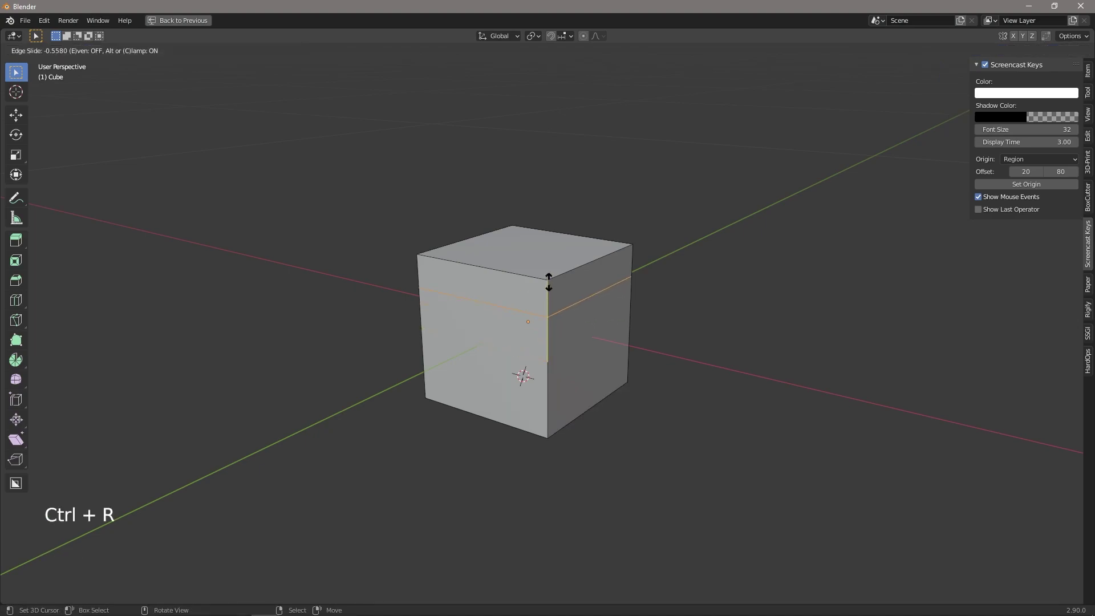
click(601, 333)
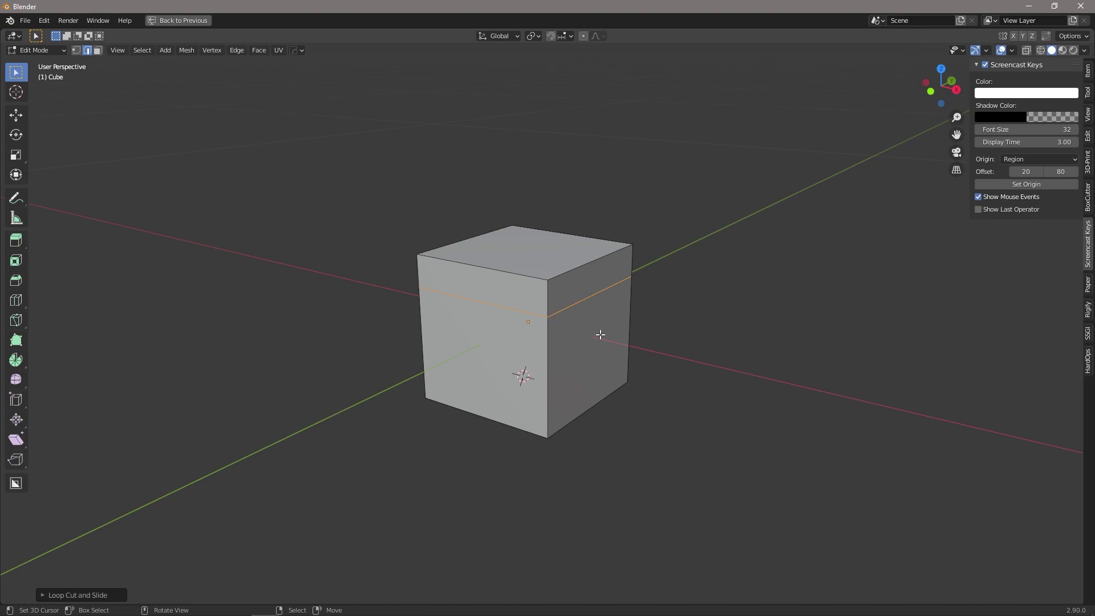
key(ctrl)
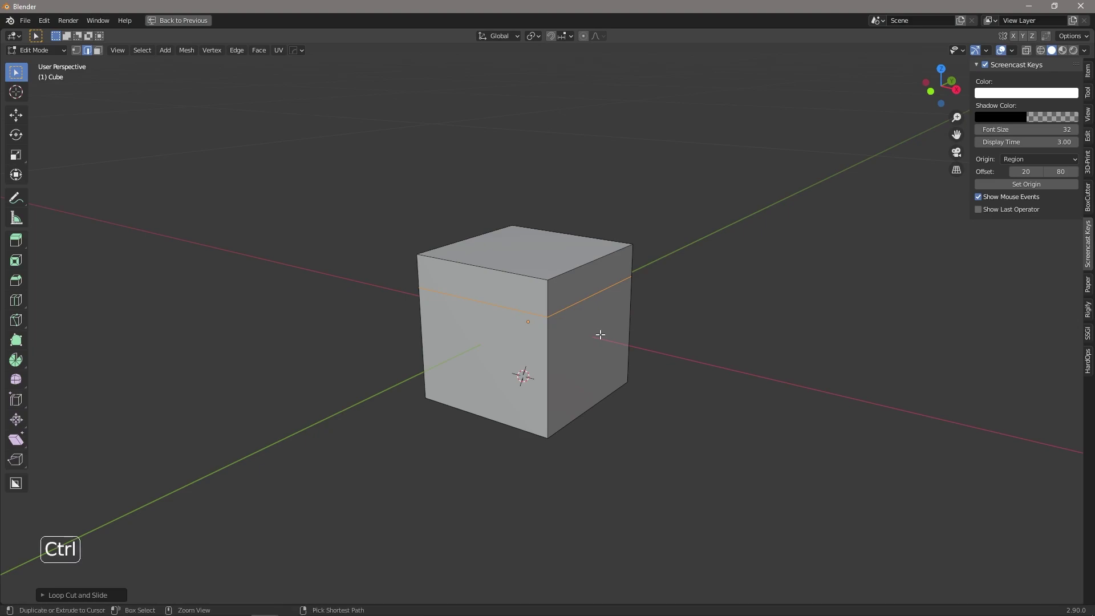
Step: Undo the edge loop and bevel the edge between the cube's top and side faces
key(ctrl+z)
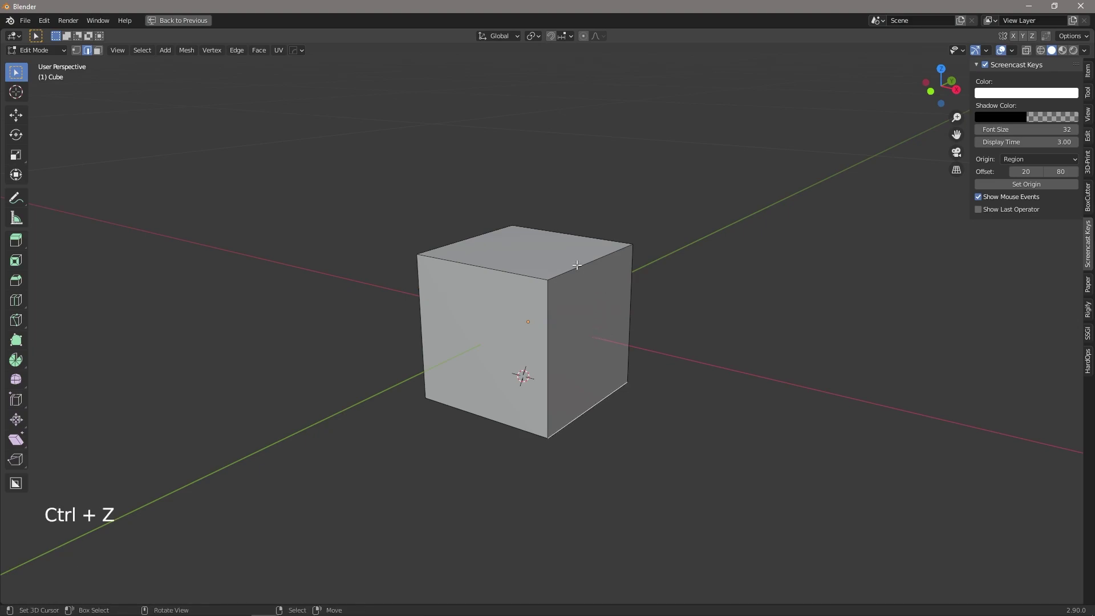
right_click(565, 262)
key(ctrl)
key(ctrl+b)
click(629, 337)
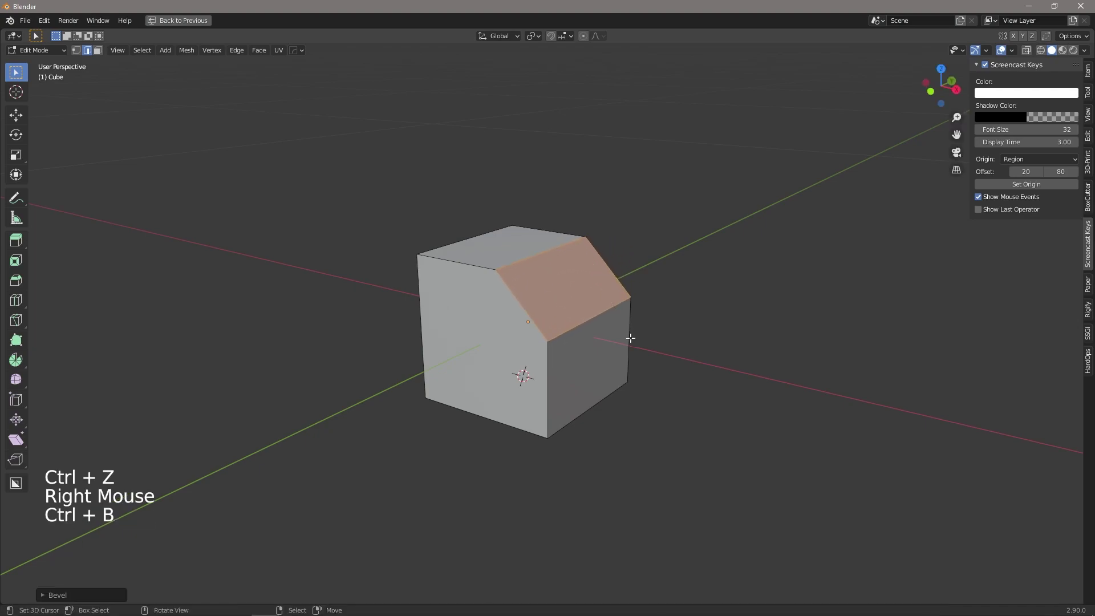
key(Tab)
key(Tab)
key(Tab)
middle_drag(561, 403, 590, 369)
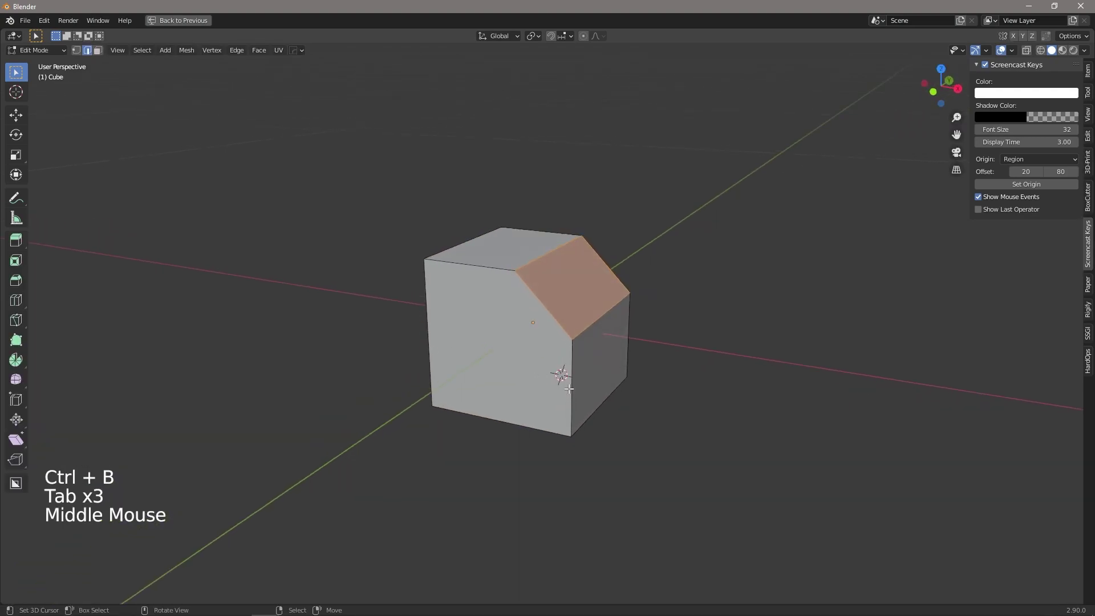
Step: In front view, knife a horizontal cut-through line across the cube below its middle
key(ctrl+r)
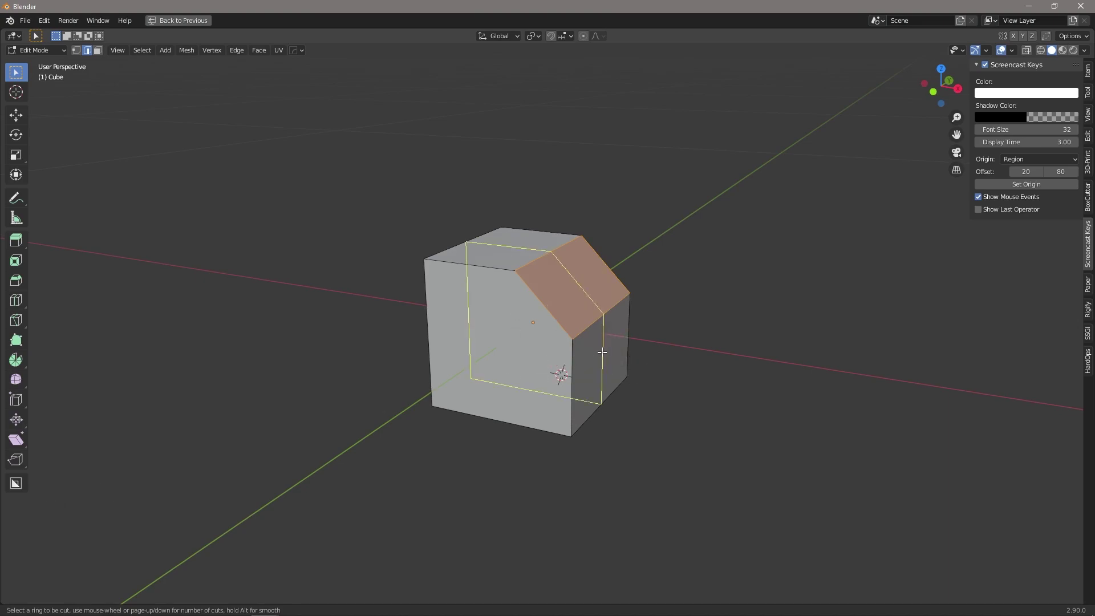
middle_drag(609, 416, 624, 398)
key(KP_1)
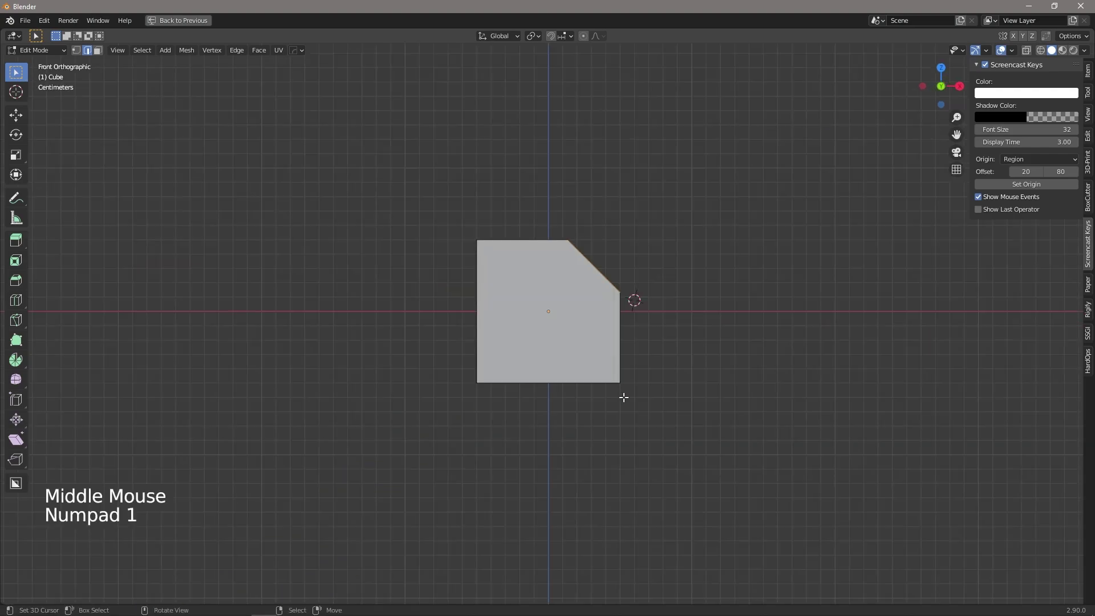
key(k)
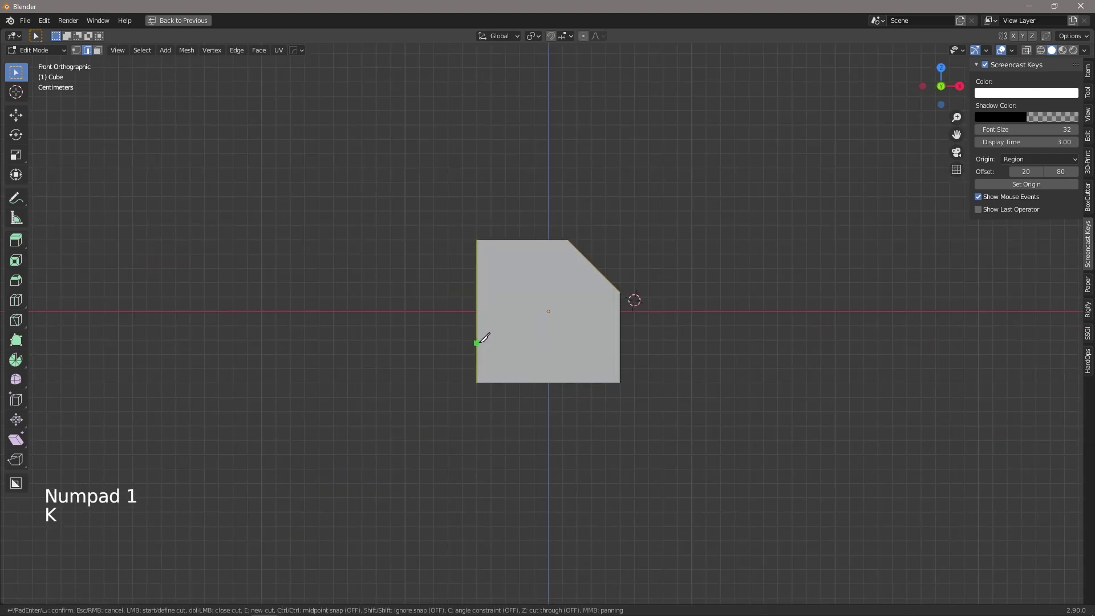
key(z)
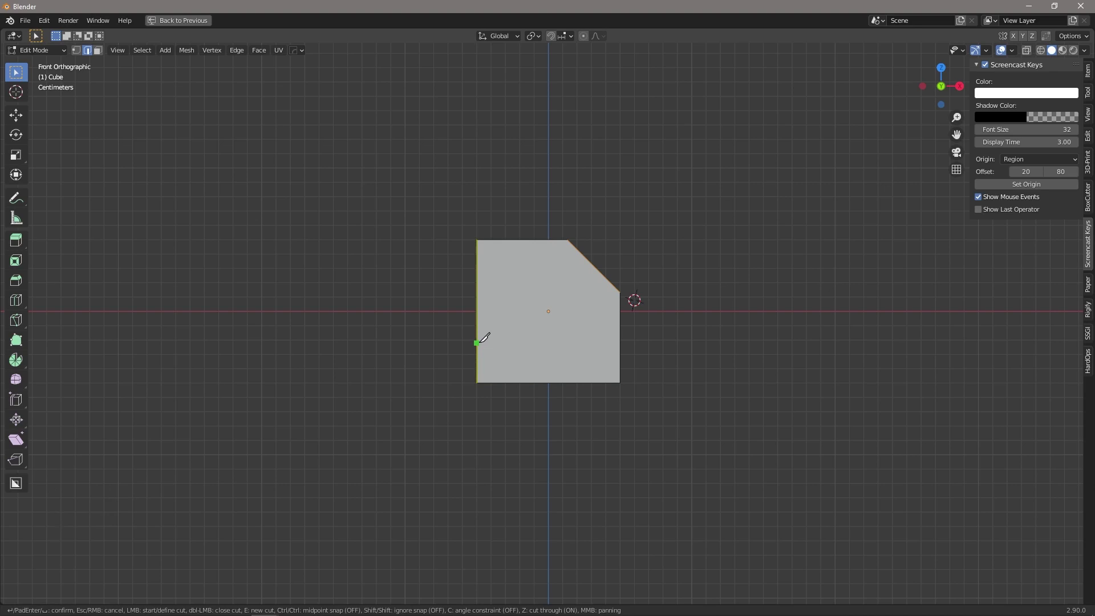
click(476, 342)
key(c)
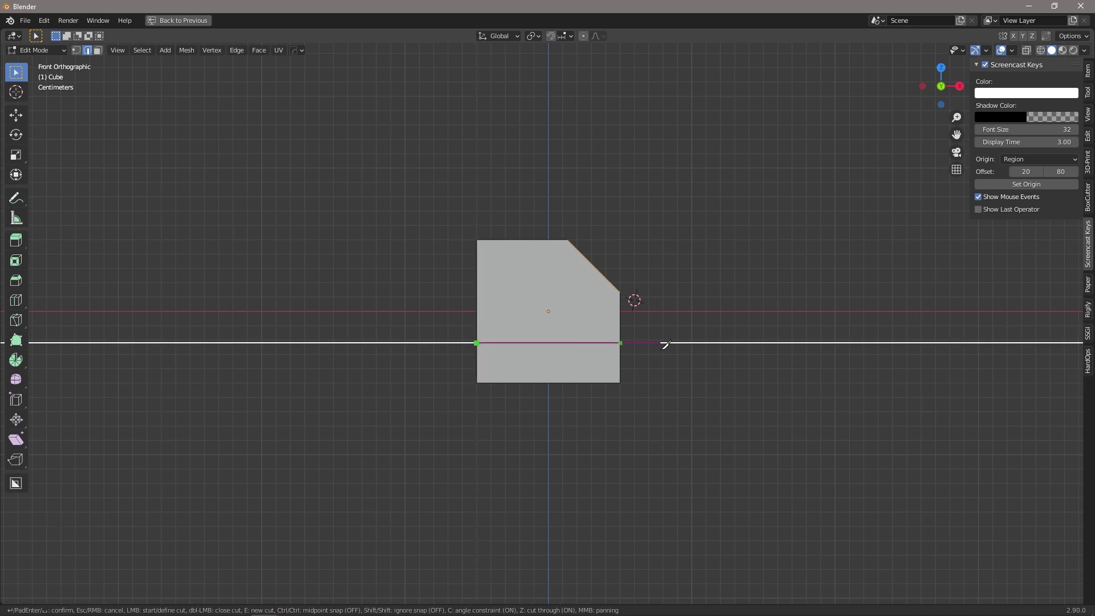
click(661, 344)
key(Return)
middle_drag(660, 349, 556, 381)
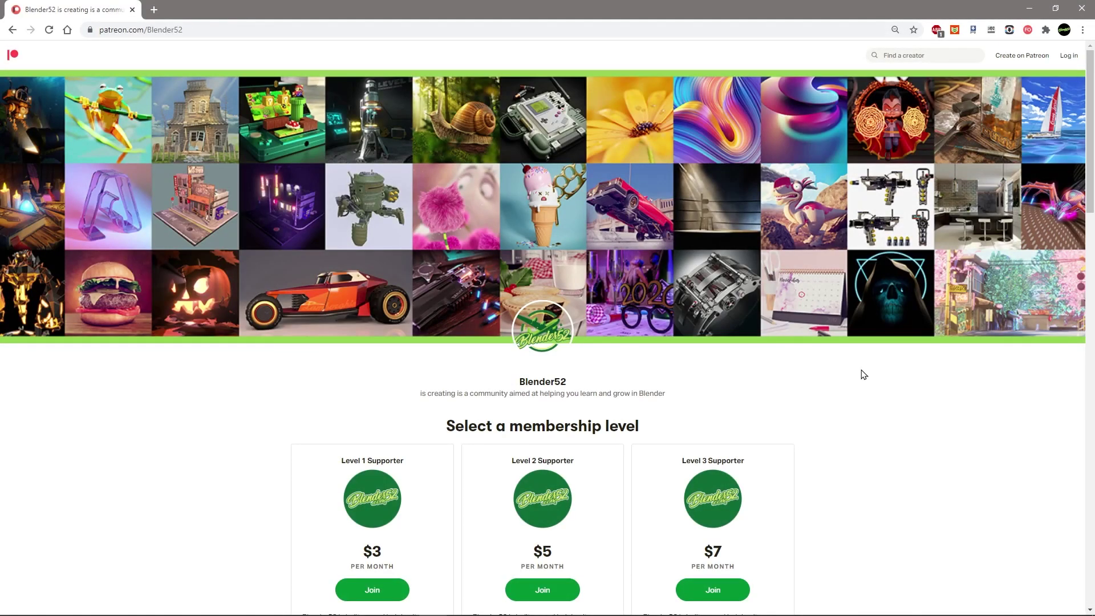
Step: Scroll the Blender52 Patreon page down to its Recent posts
scroll(863, 374, down, 4)
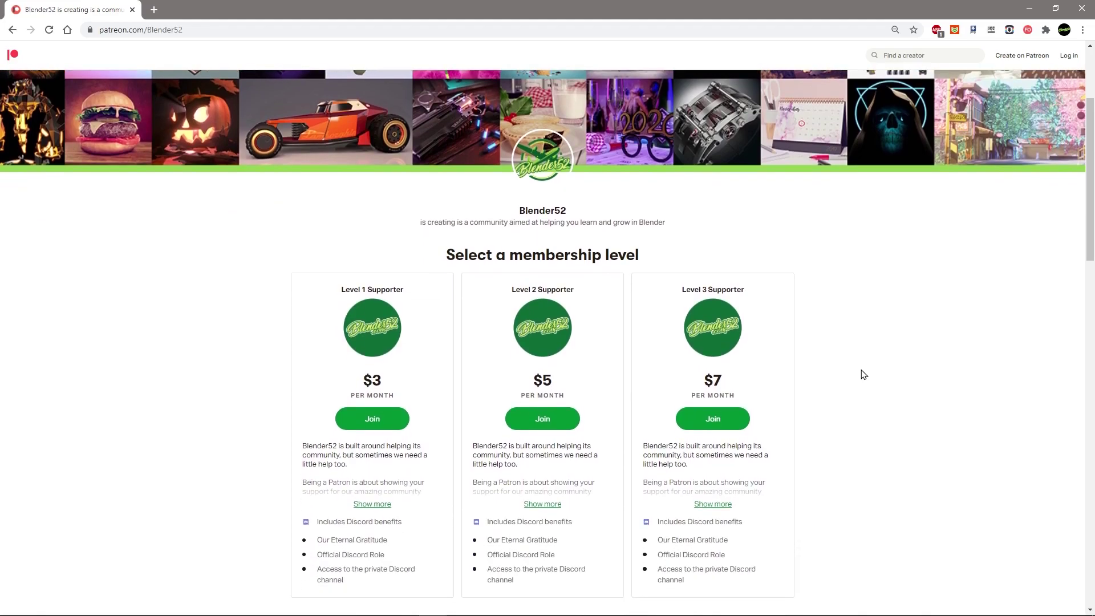
scroll(863, 374, down, 2)
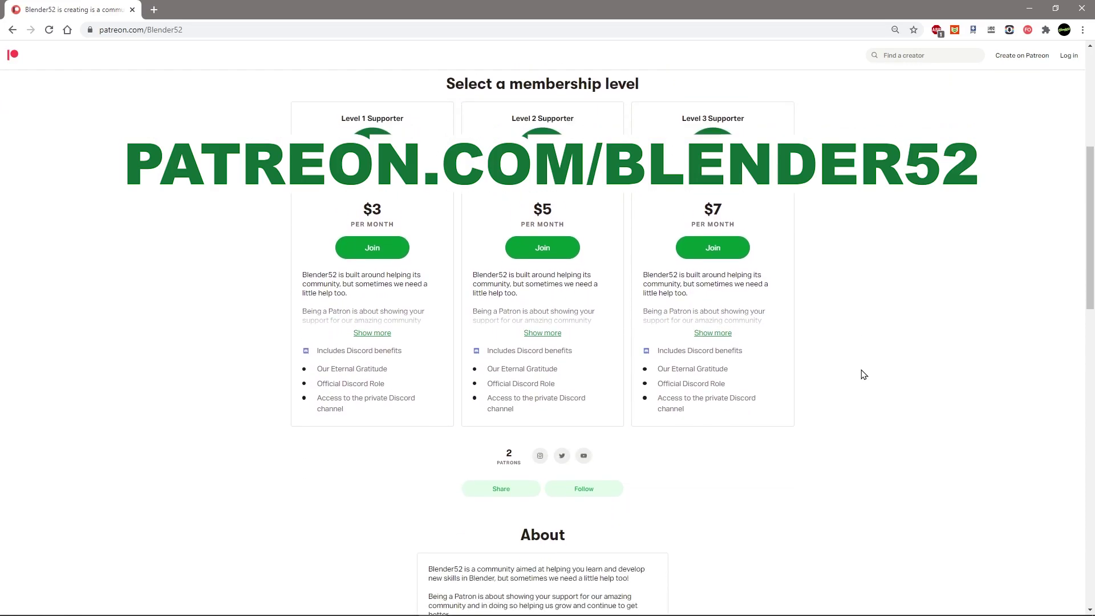
scroll(863, 374, down, 5)
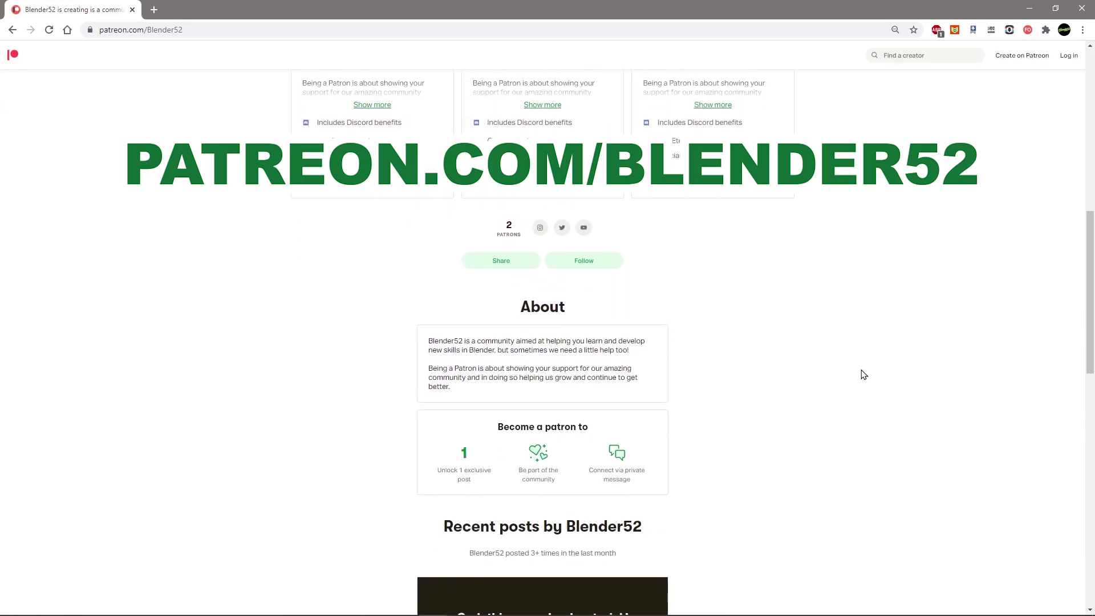
scroll(863, 374, down, 4)
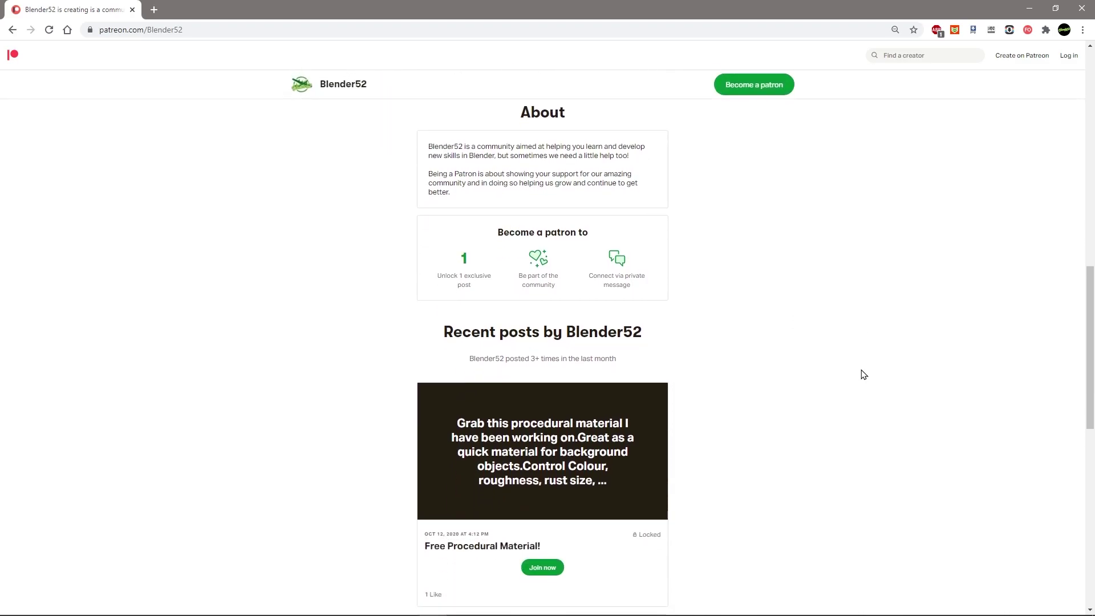
scroll(863, 374, down, 5)
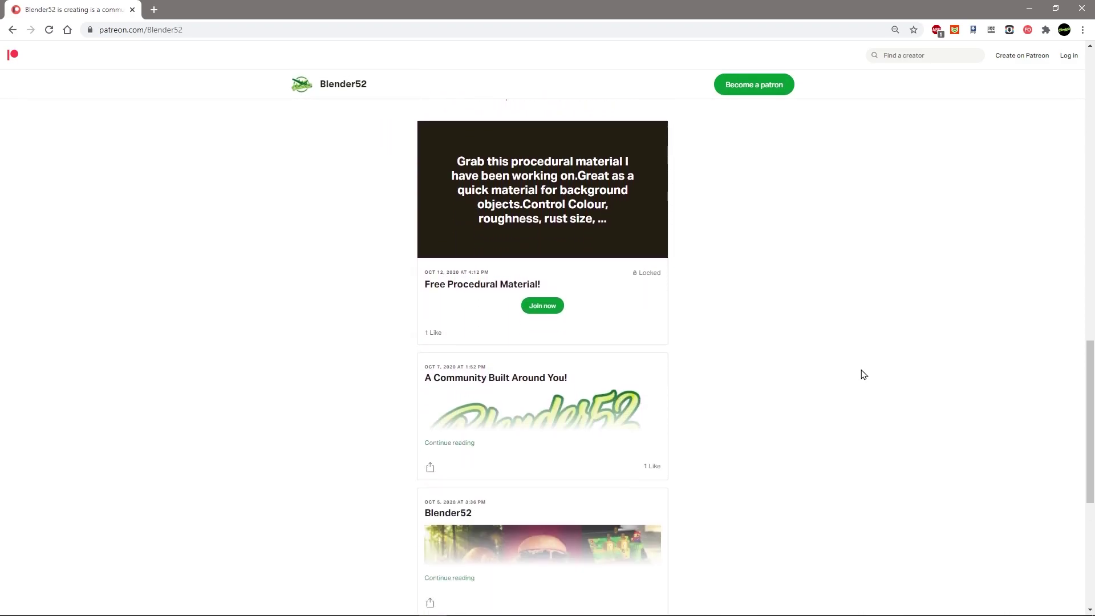